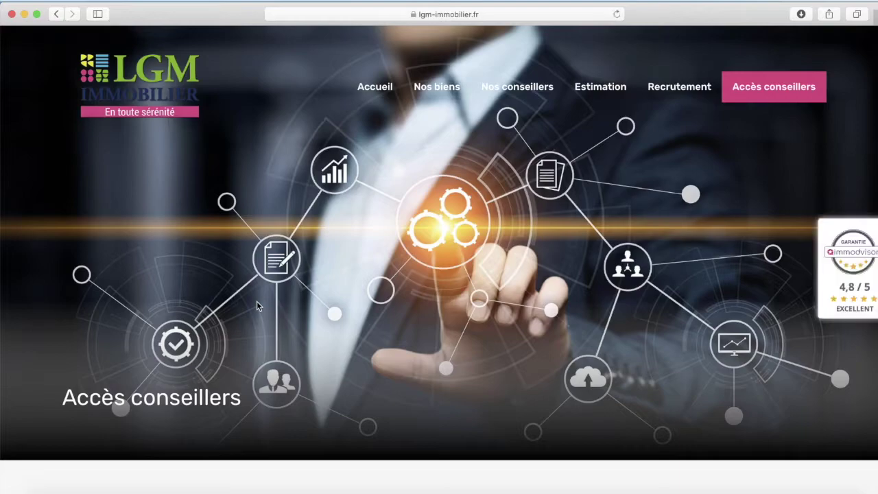
Look through the Accès conseillers page at the tiles for the property software, estimation tool, e-learning training and mandate register.
scroll(256, 306, "down", 3)
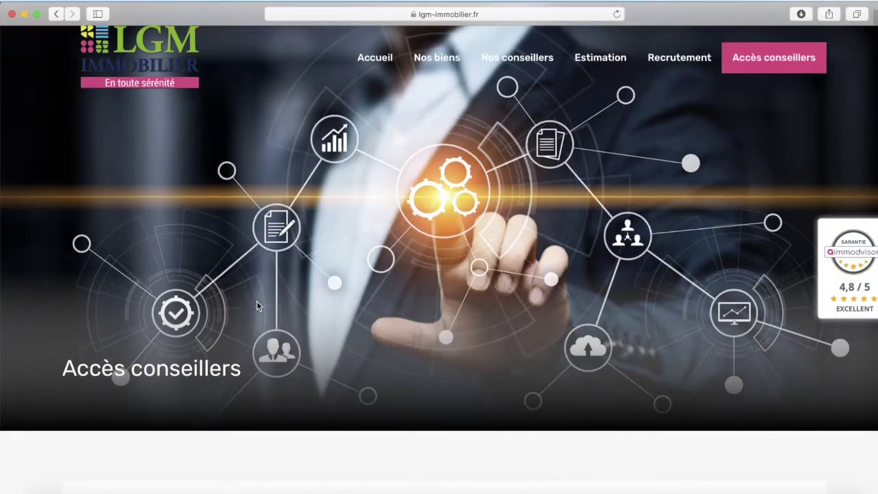
scroll(257, 306, "down", 5)
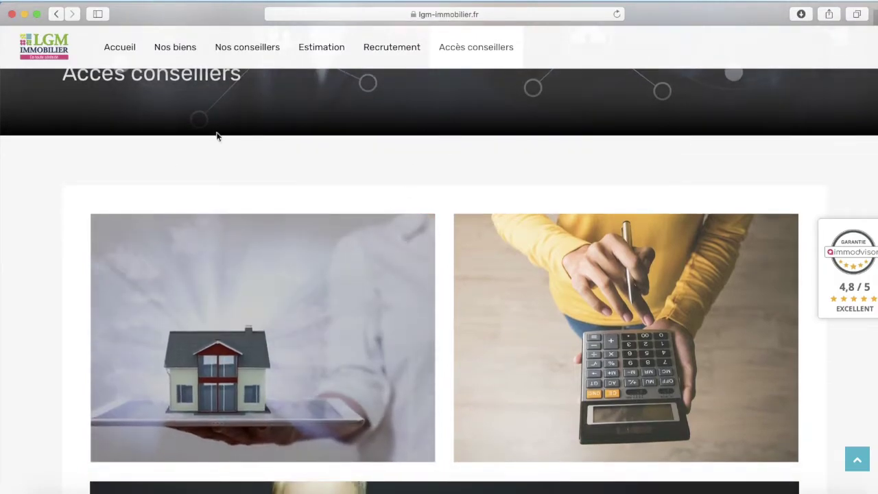
scroll(170, 164, "up", 1)
scroll(170, 165, "down", 4)
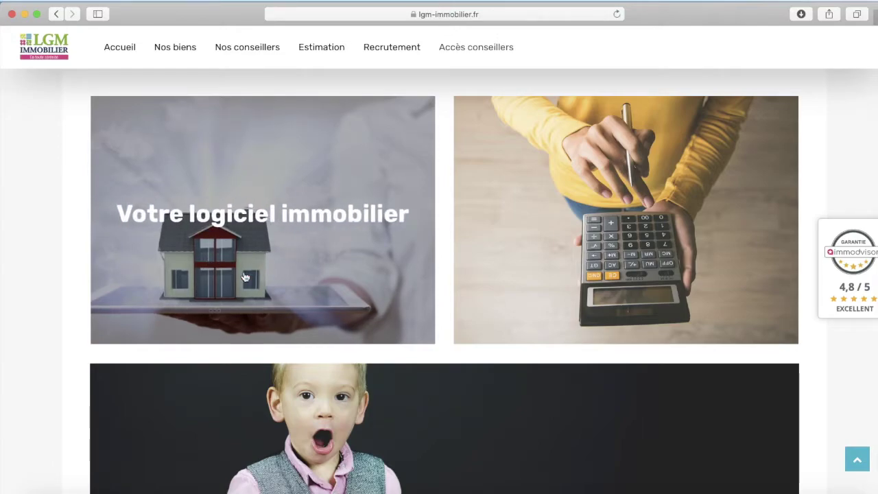
scroll(282, 251, "down", 2)
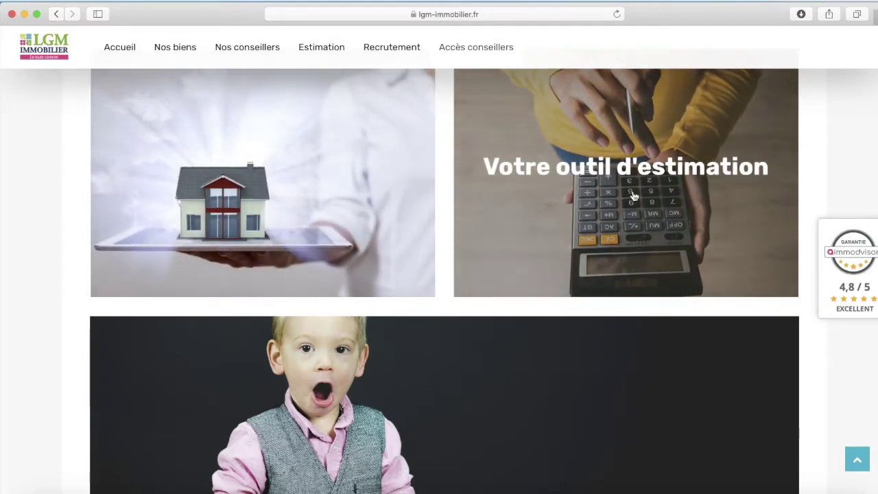
scroll(633, 196, "down", 3)
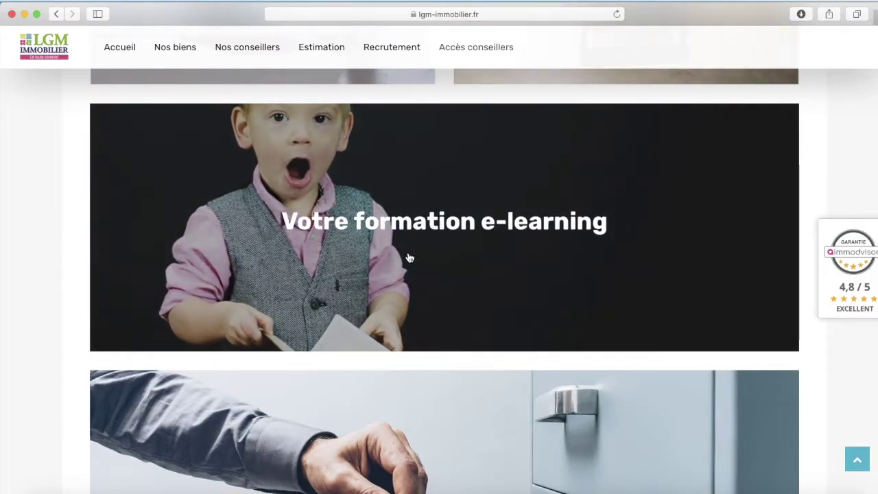
scroll(409, 257, "down", 3)
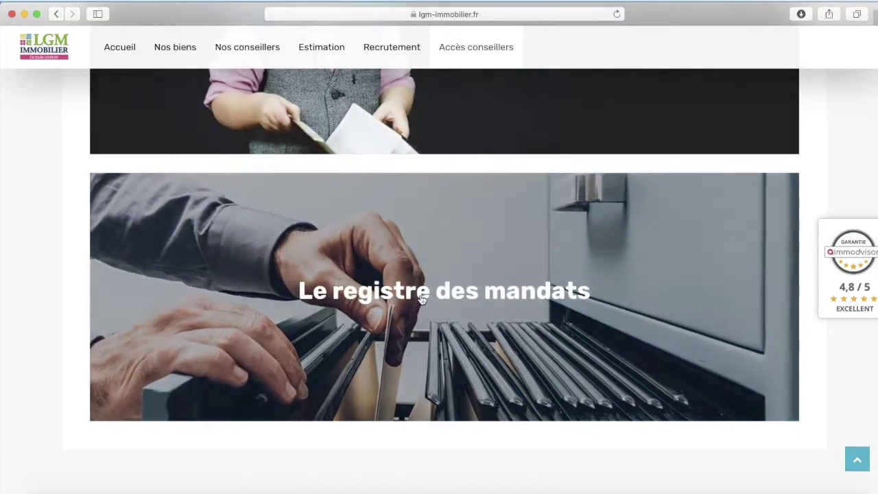
scroll(421, 299, "up", 8)
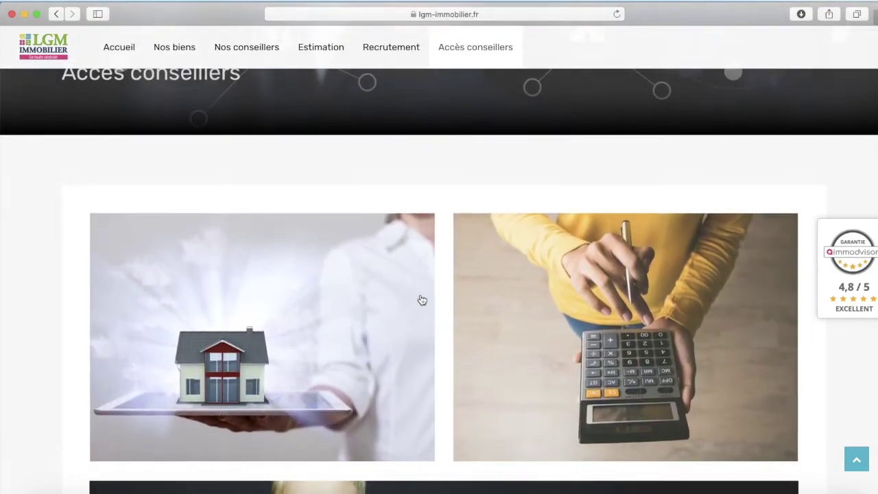
Open Votre logiciel immobilier and sign in to Hektor with the saved username and account password.
scroll(421, 300, "down", 2)
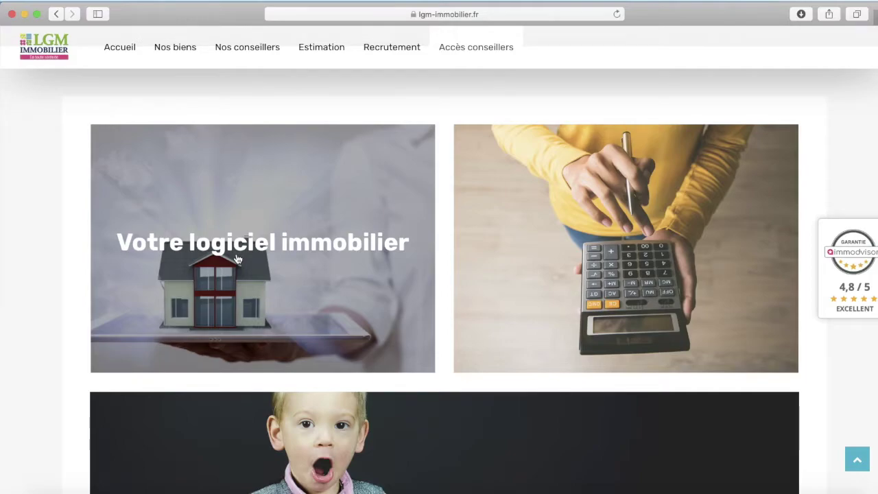
left_click(238, 258)
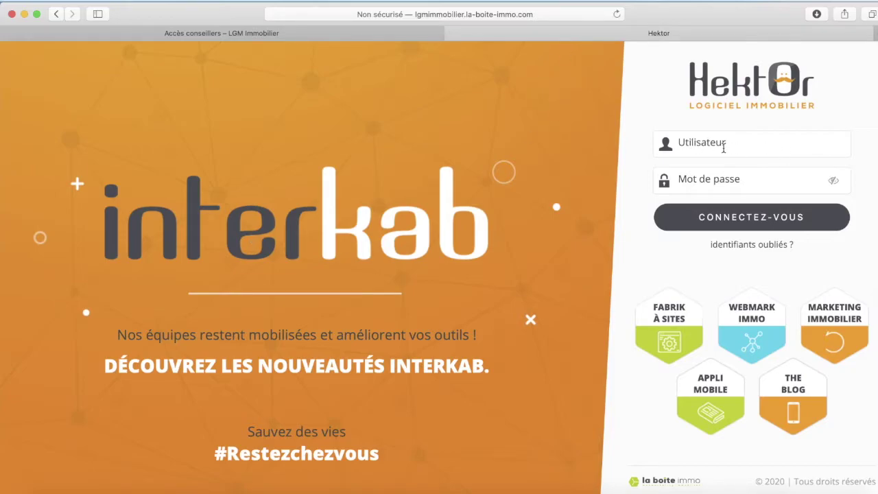
left_click(724, 178)
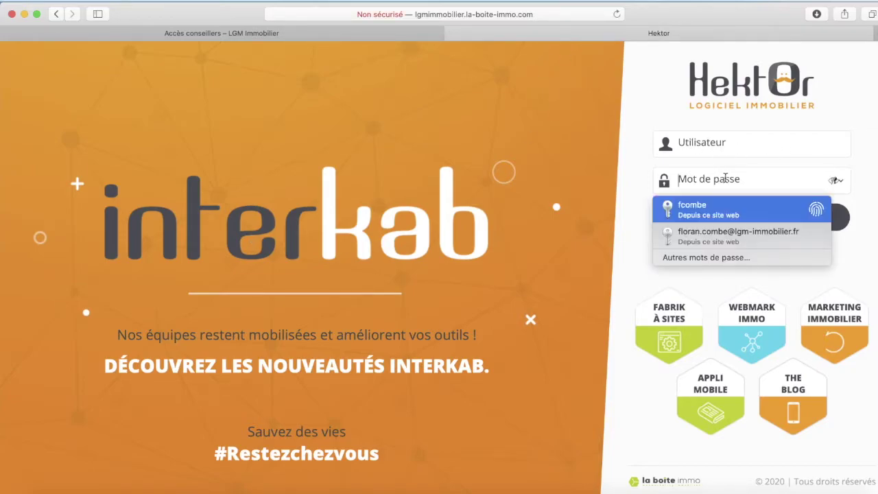
left_click(749, 212)
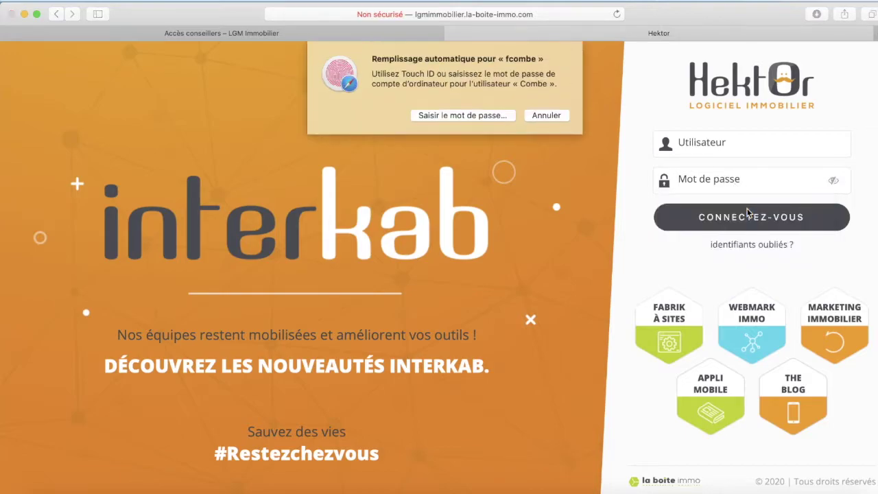
left_click(749, 212)
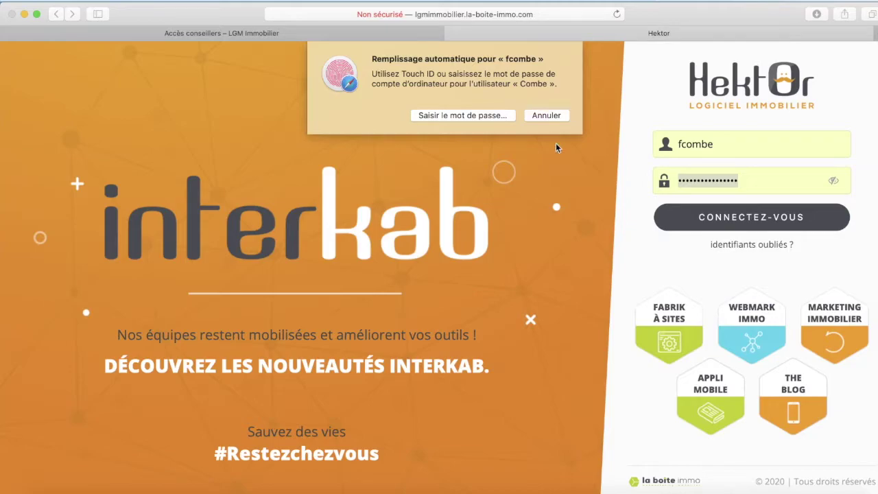
left_click(758, 219)
left_click(757, 218)
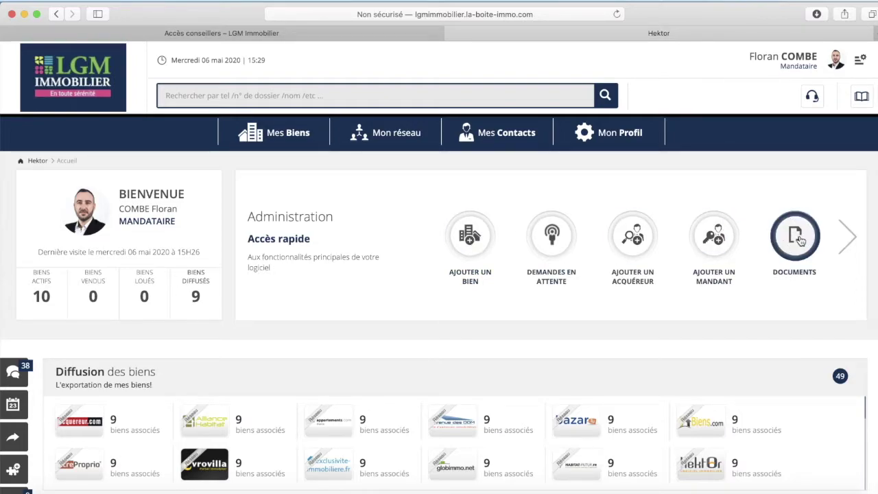
Show the remaining Accès rapide shortcuts and examine the advertising portals listed under Diffusion des biens.
left_click(848, 239)
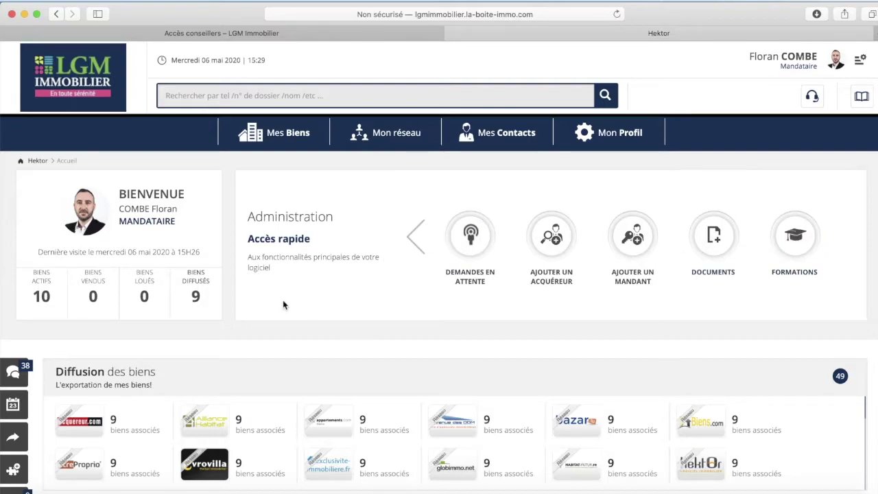
scroll(283, 301, "down", 5)
scroll(273, 249, "down", 5)
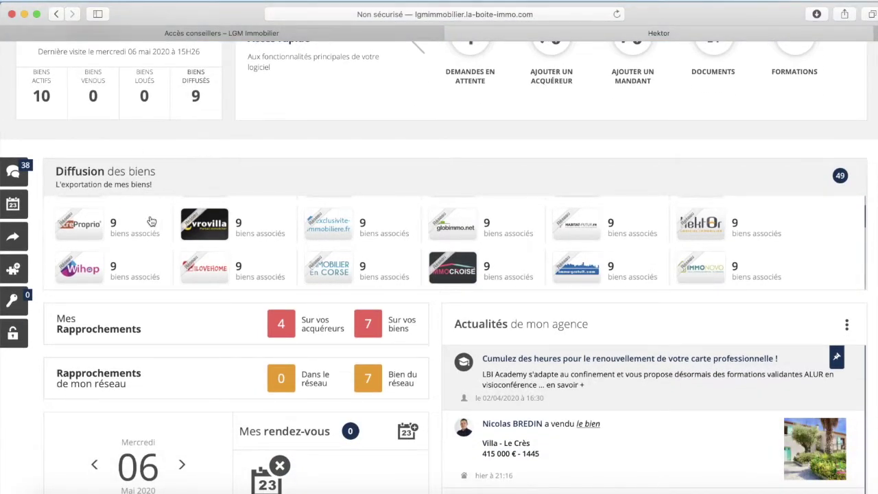
scroll(117, 260, "up", 4)
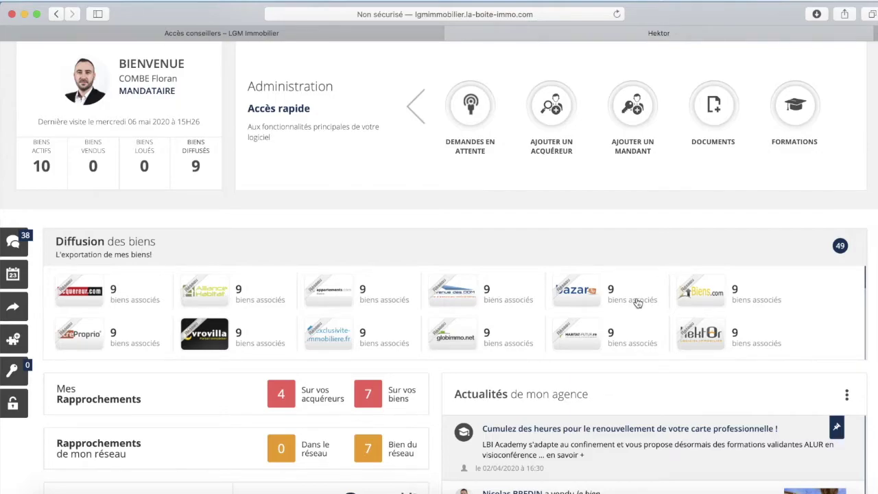
scroll(516, 303, "down", 2)
scroll(517, 303, "down", 3)
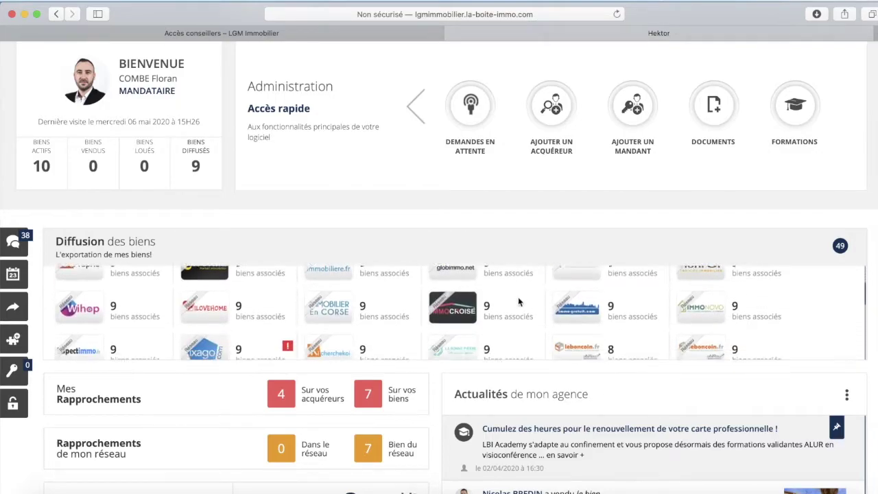
scroll(519, 302, "down", 5)
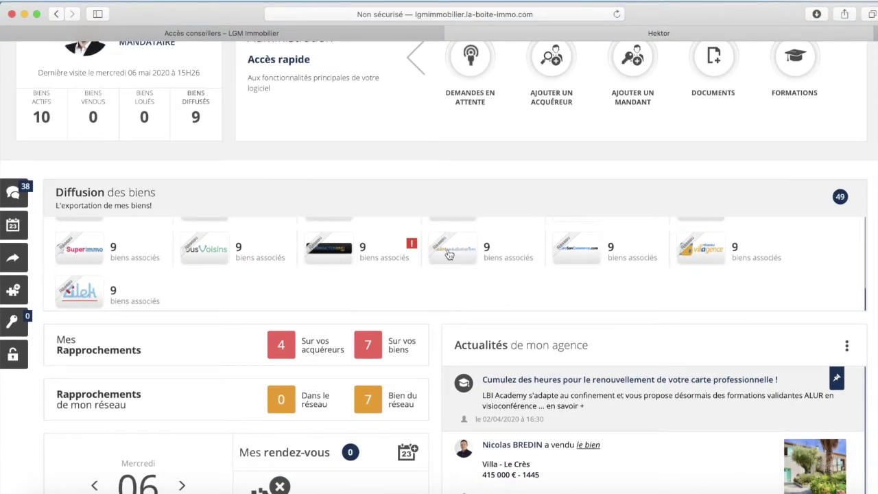
scroll(445, 264, "up", 1)
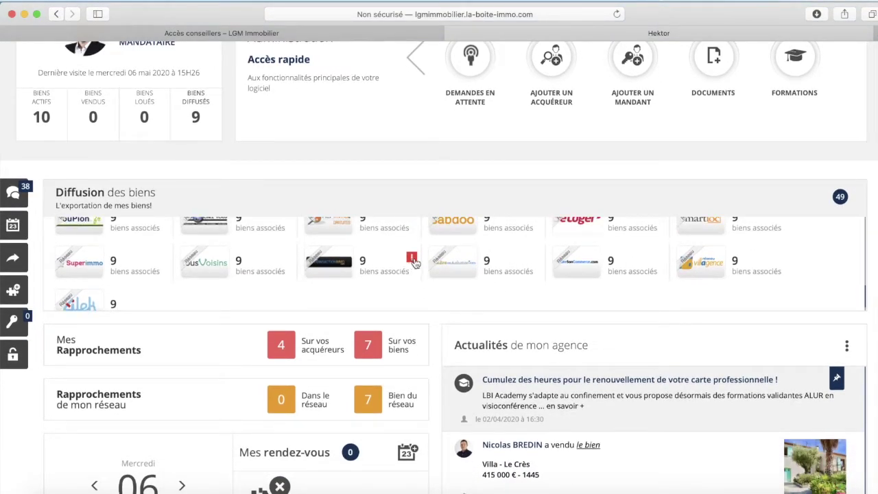
scroll(410, 269, "up", 3)
scroll(410, 278, "up", 3)
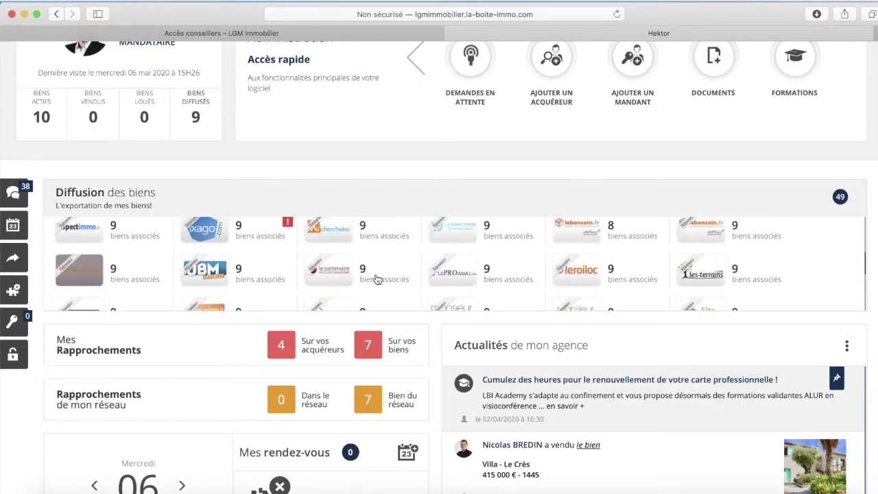
scroll(504, 262, "up", 5)
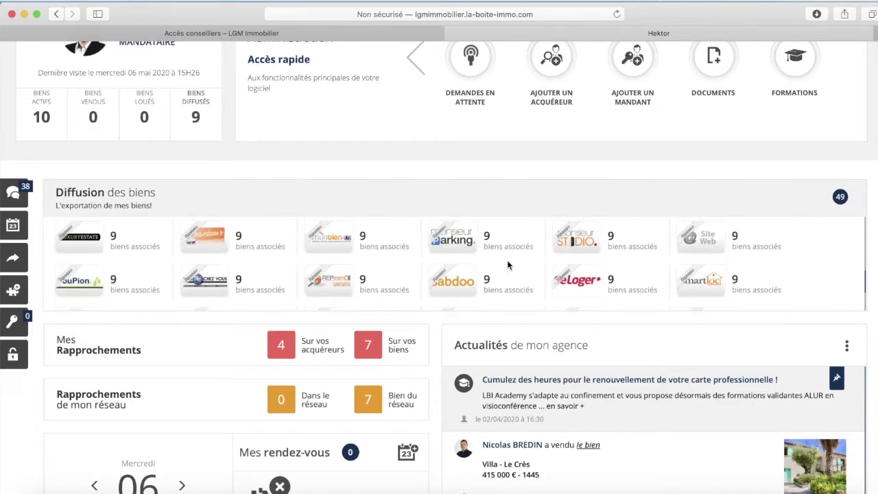
scroll(504, 206, "down", 5)
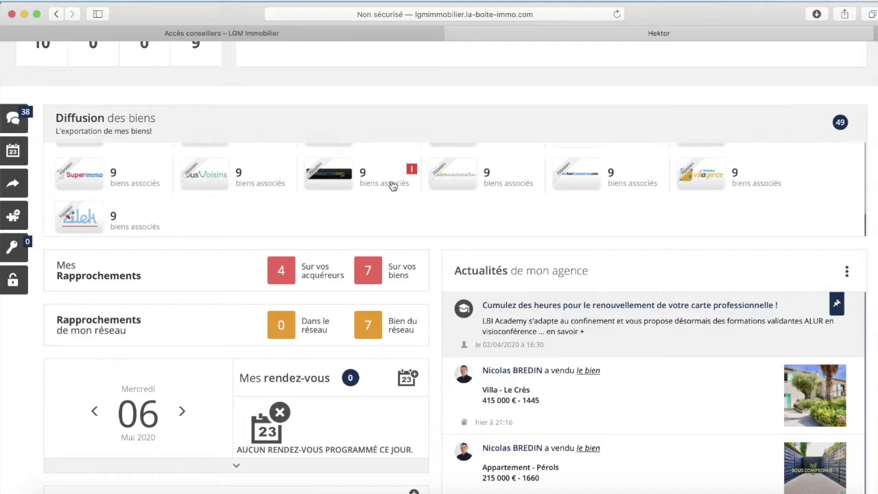
Review the dashboard's Rapprochements, Mes rendez-vous and Mes tâches à traiter sections.
scroll(401, 173, "down", 1)
scroll(403, 177, "down", 1)
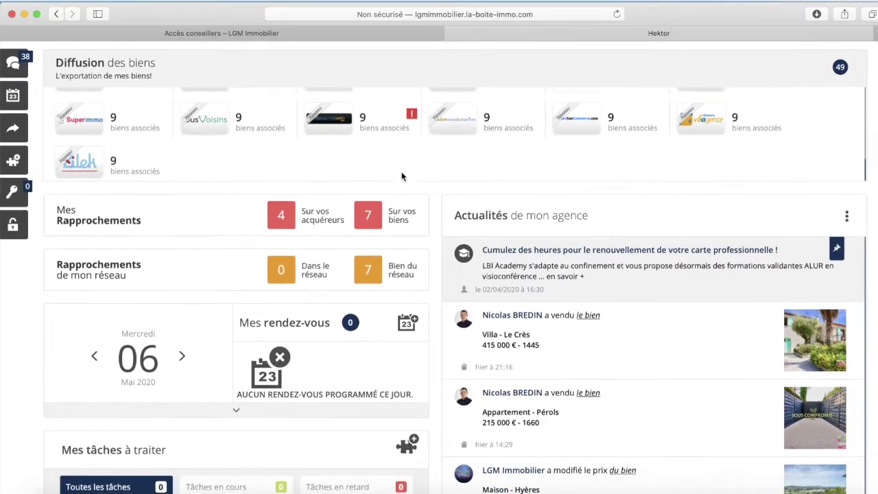
scroll(205, 202, "down", 1)
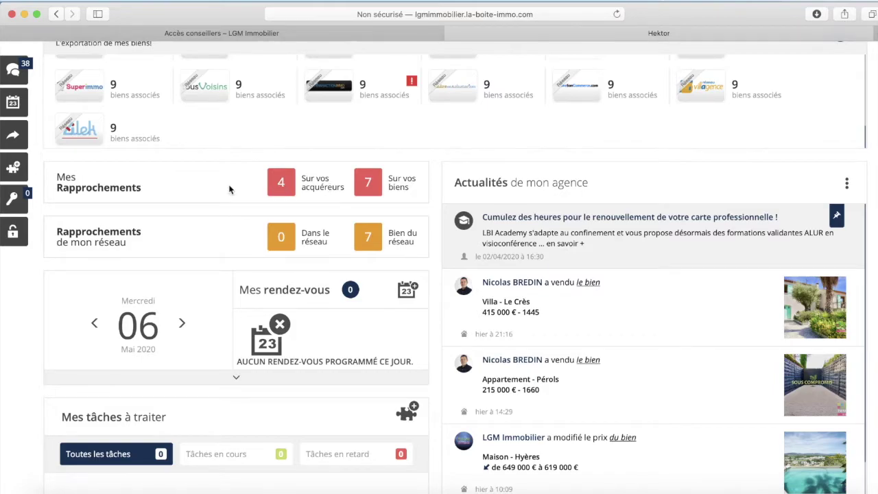
scroll(231, 190, "down", 3)
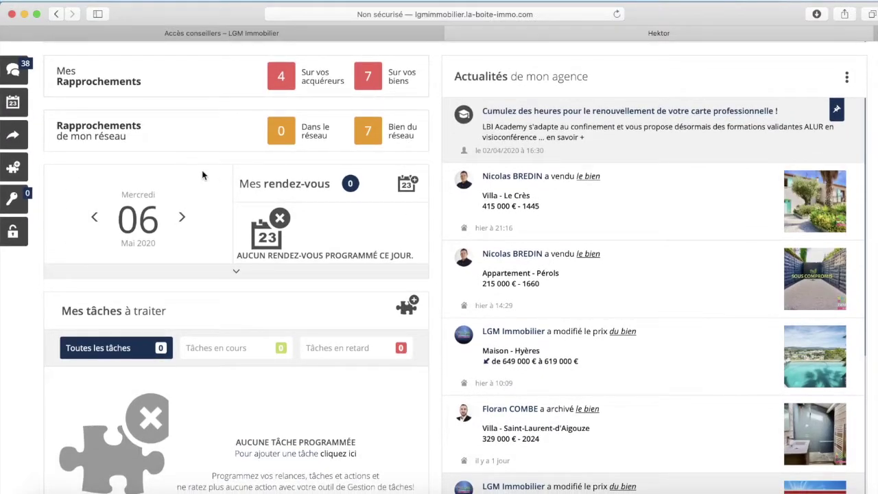
scroll(202, 176, "down", 2)
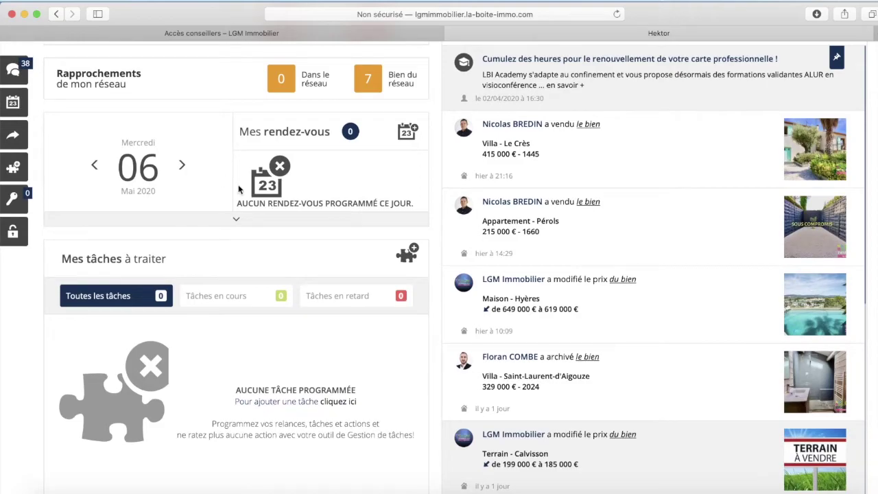
Read through the Actualités de mon agence feed for sales, price changes, archived items and new listings.
scroll(225, 183, "up", 3)
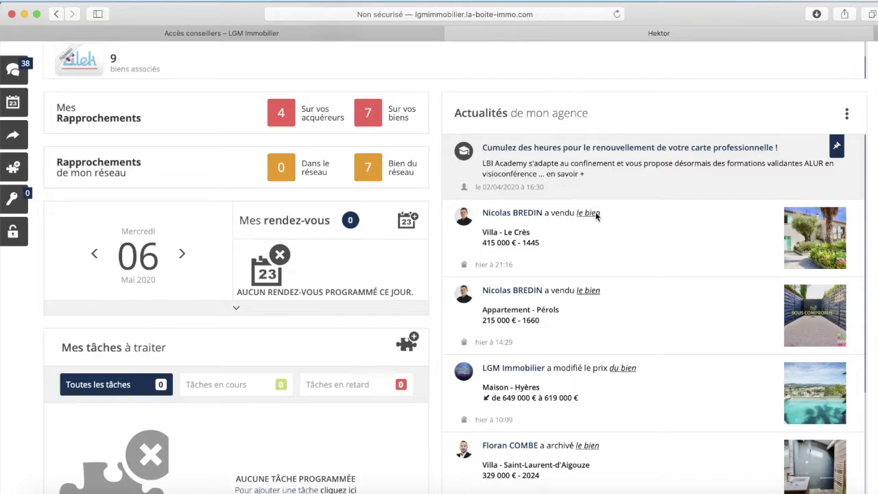
scroll(597, 212, "down", 1)
scroll(609, 225, "up", 1)
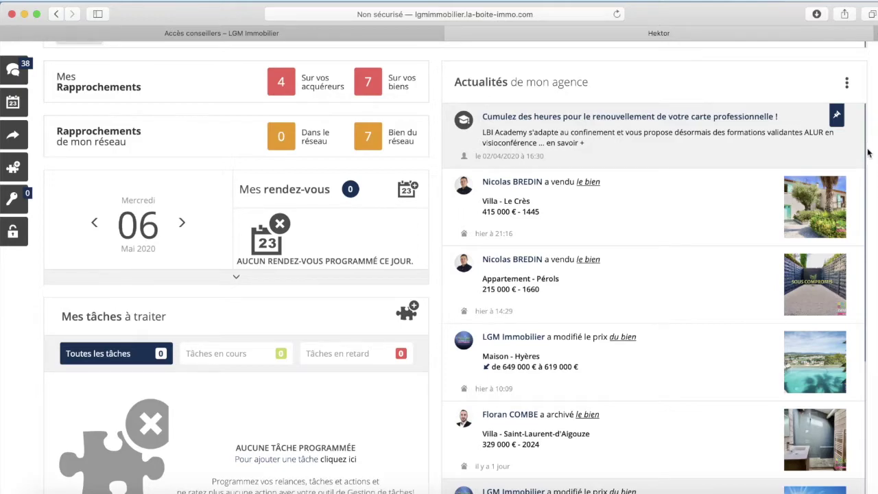
scroll(867, 177, "down", 1)
scroll(866, 179, "down", 4)
scroll(867, 144, "up", 5)
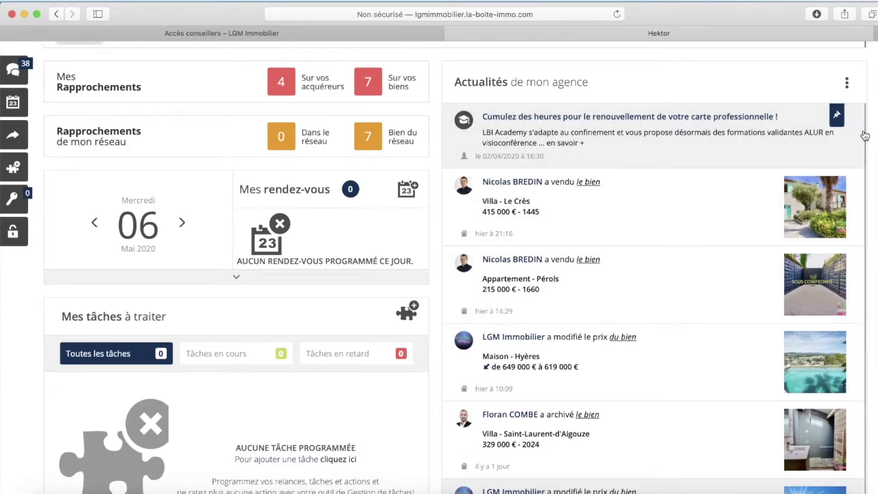
scroll(864, 137, "down", 10)
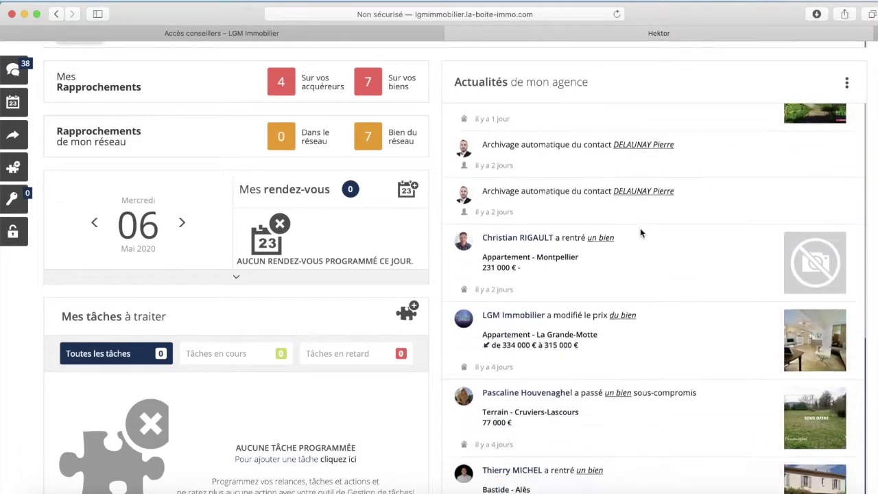
scroll(639, 228, "down", 3)
scroll(640, 227, "up", 15)
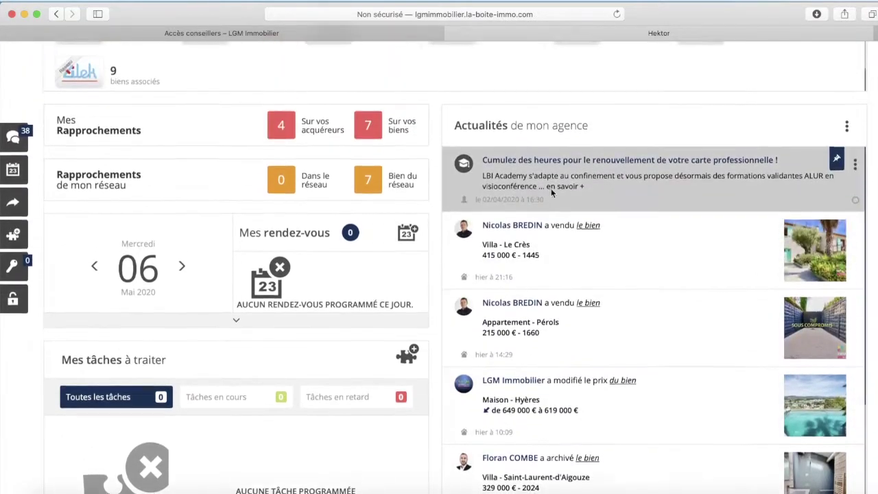
scroll(583, 274, "up", 1)
scroll(625, 313, "down", 1)
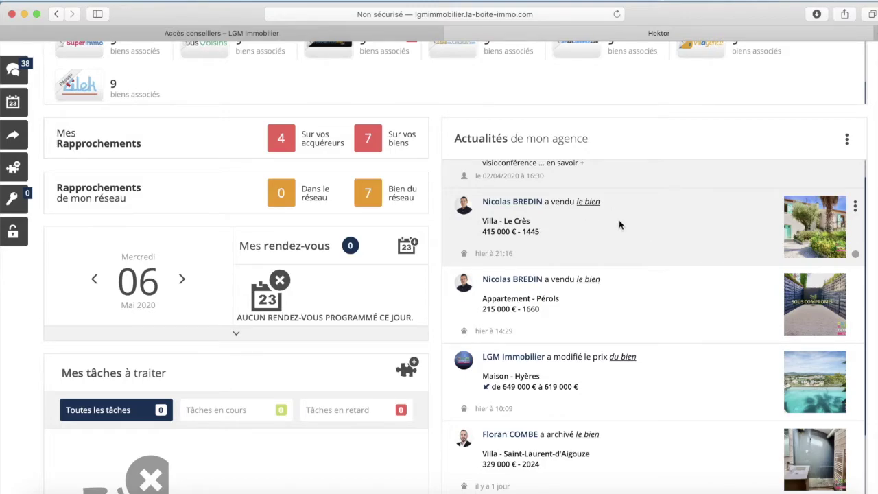
scroll(569, 223, "up", 1)
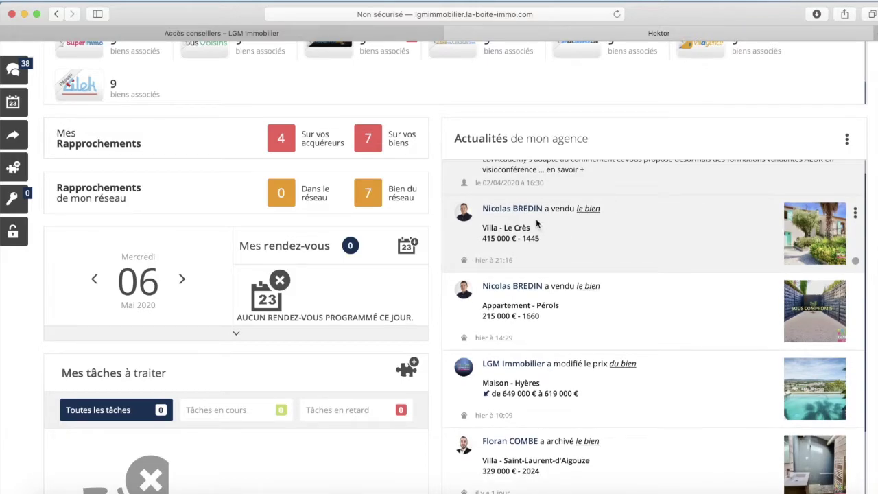
scroll(622, 250, "up", 2)
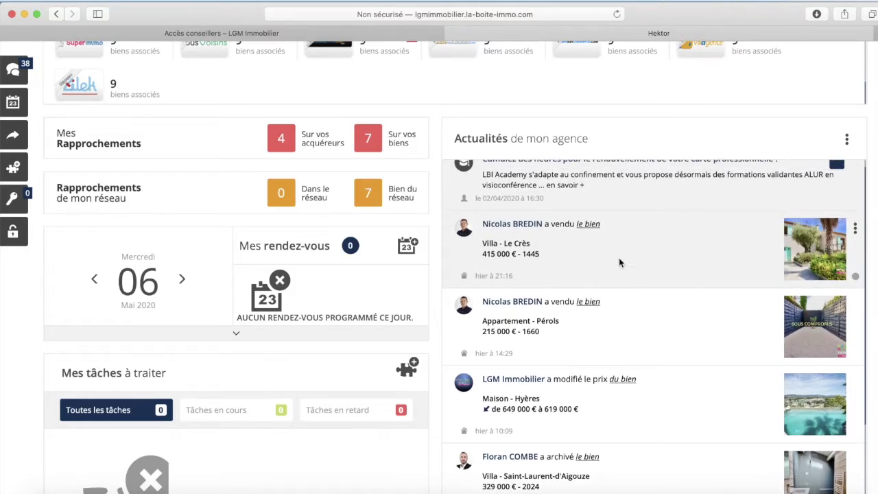
scroll(624, 255, "down", 3)
scroll(633, 257, "down", 3)
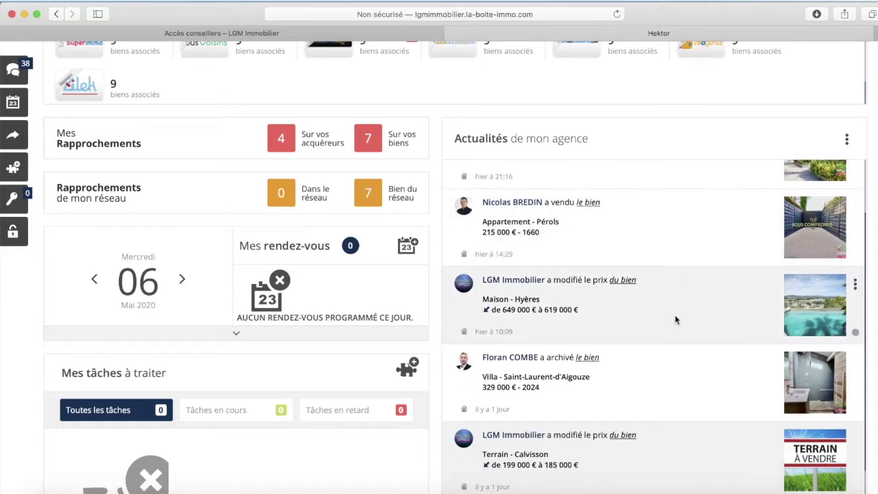
Examine the older Actualités de mon agence entries, including price changes, archived properties and automatic contact archiving.
scroll(562, 305, "down", 1)
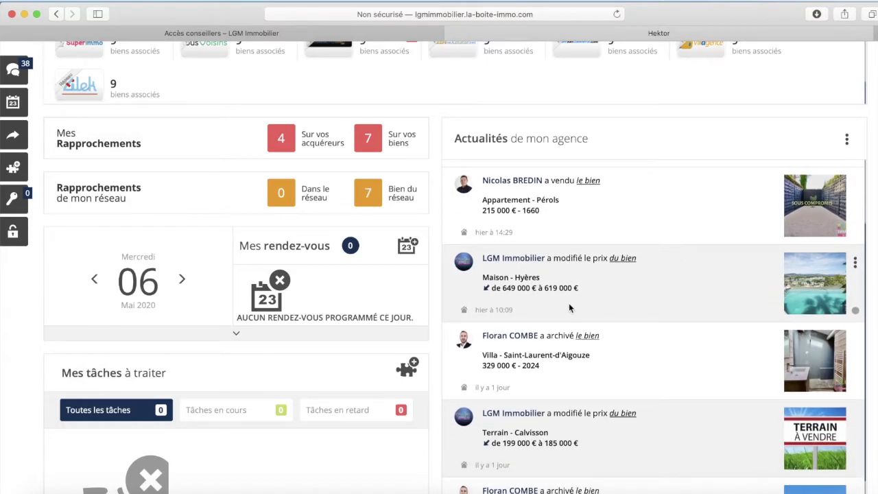
scroll(612, 301, "down", 3)
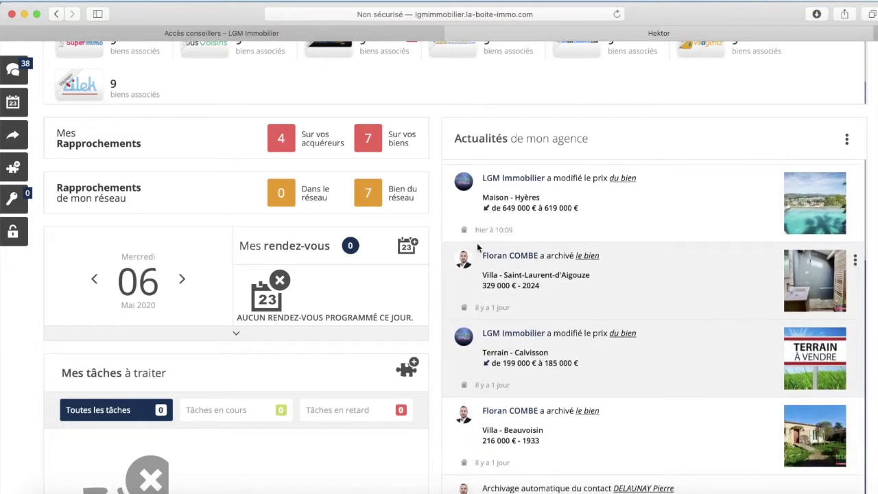
scroll(771, 276, "down", 4)
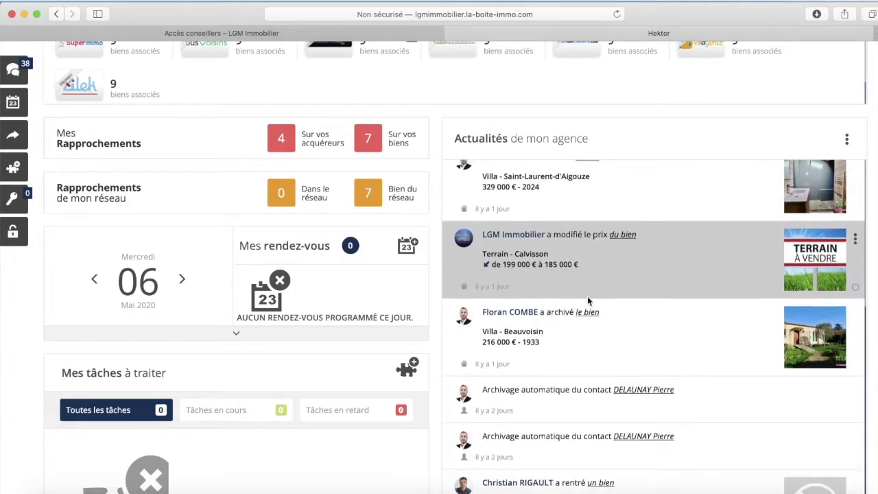
scroll(683, 196, "up", 6)
scroll(683, 196, "up", 1)
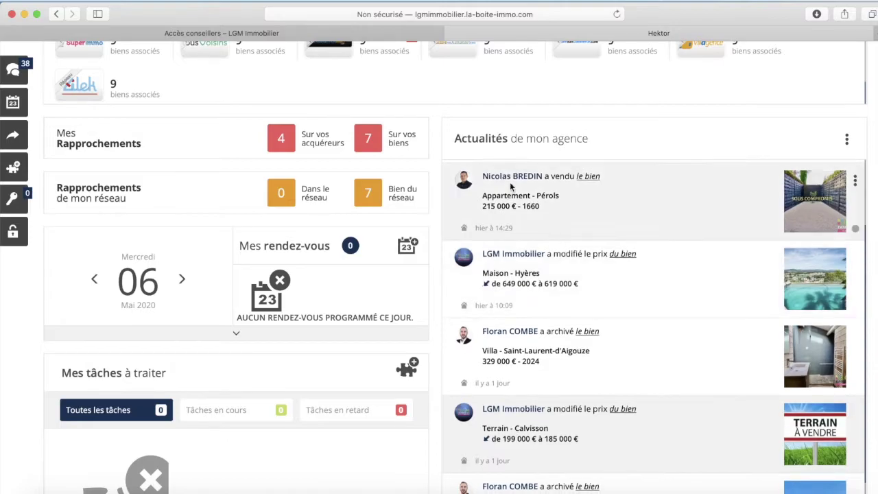
Look over the lower dashboard from Mes tâches à traiter to the LBI Academy banner, and return to the Accès rapide shortcuts.
scroll(528, 180, "down", 4)
scroll(339, 220, "down", 5)
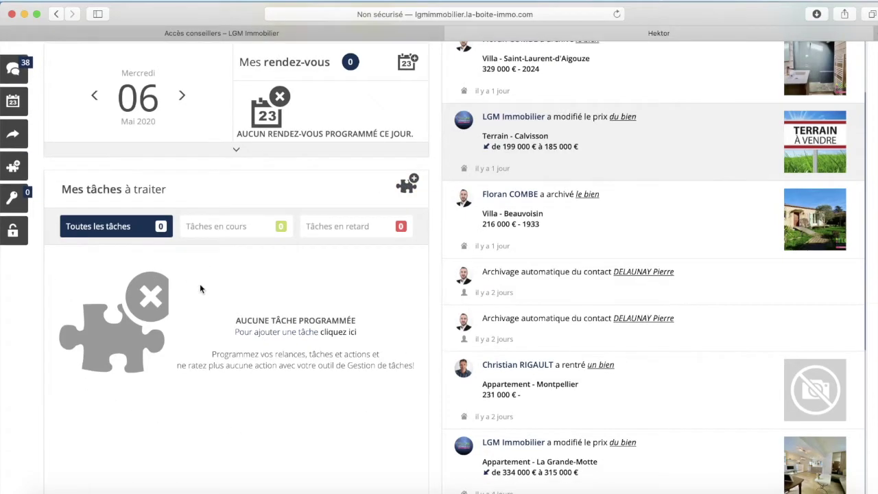
scroll(199, 283, "up", 1)
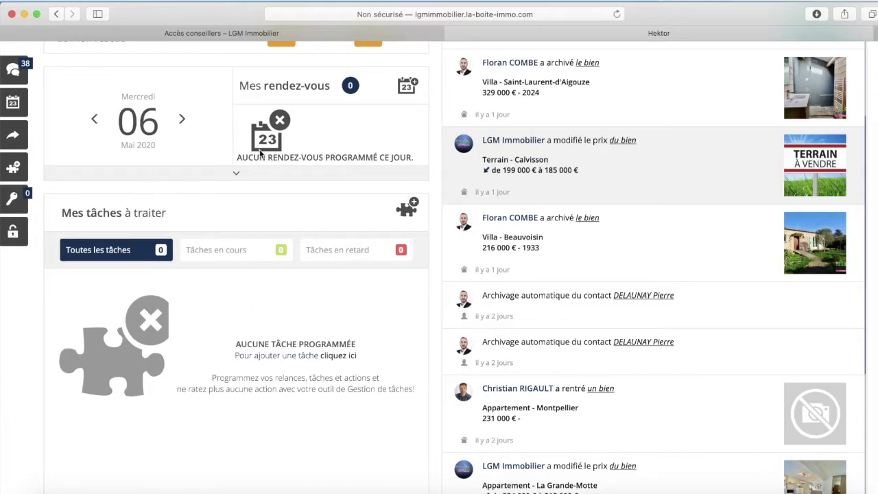
scroll(236, 326, "down", 5)
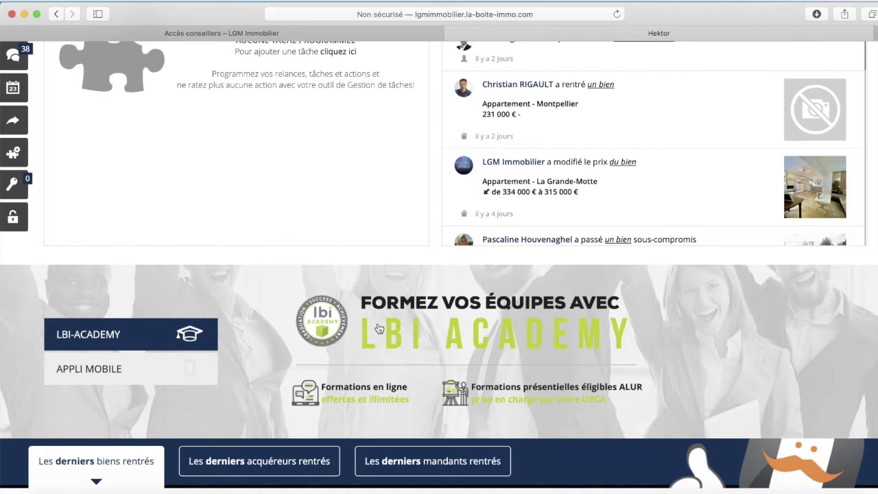
scroll(330, 335, "up", 10)
scroll(331, 336, "up", 2)
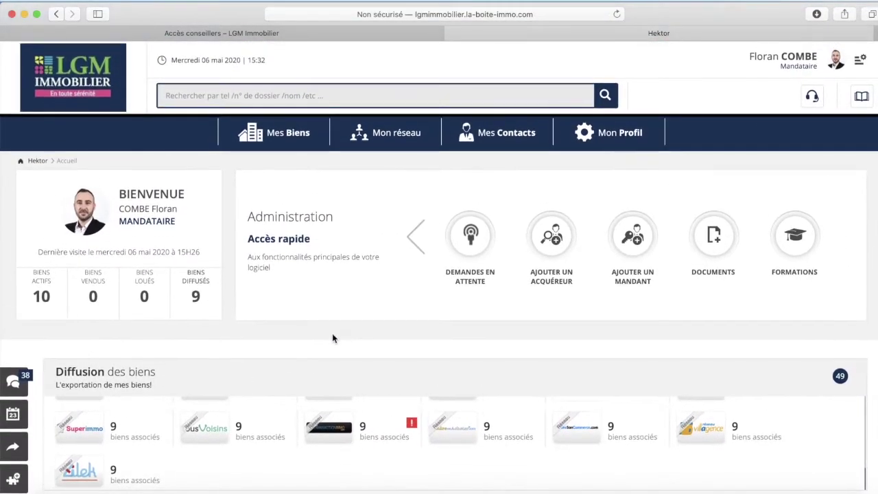
Open the Ajouter un bien form from Accès rapide, look over its fields, and return to the home dashboard.
left_click(417, 239)
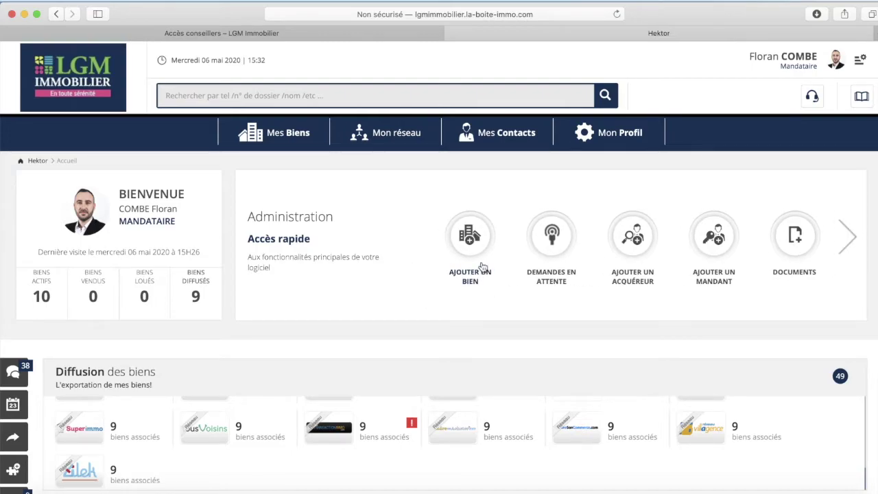
left_click(465, 237)
scroll(448, 309, "down", 8)
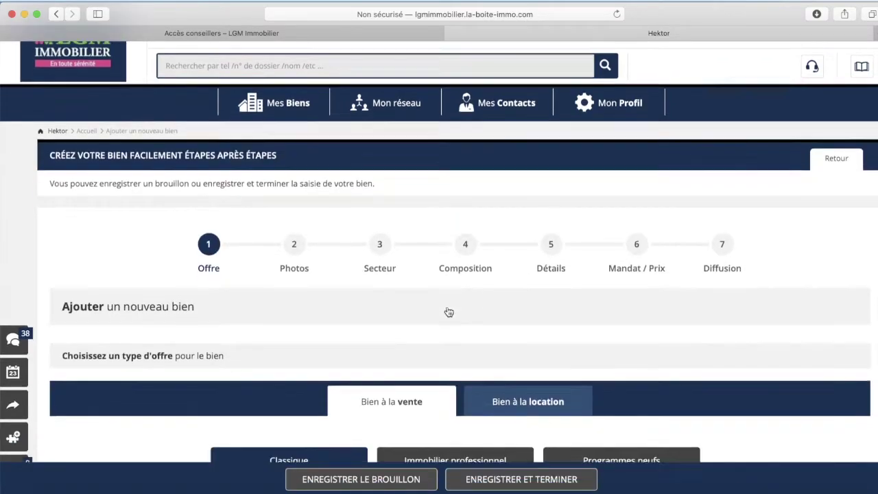
scroll(448, 311, "down", 10)
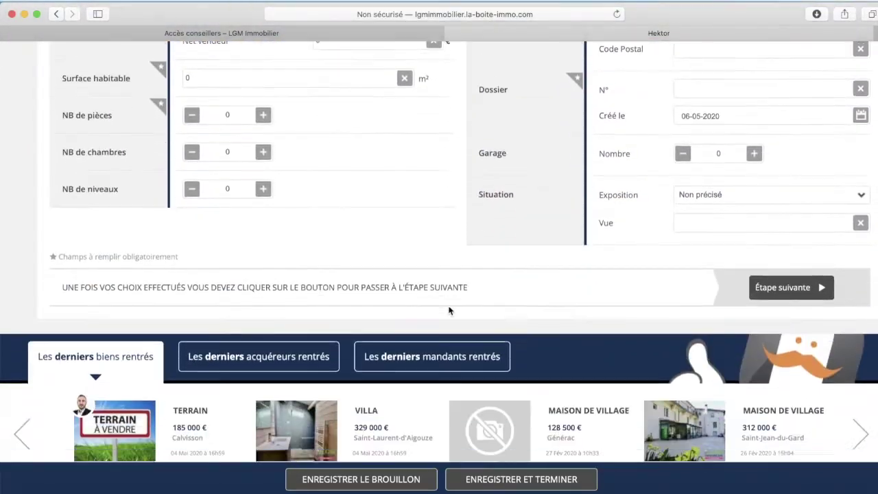
scroll(449, 309, "up", 6)
scroll(448, 309, "up", 12)
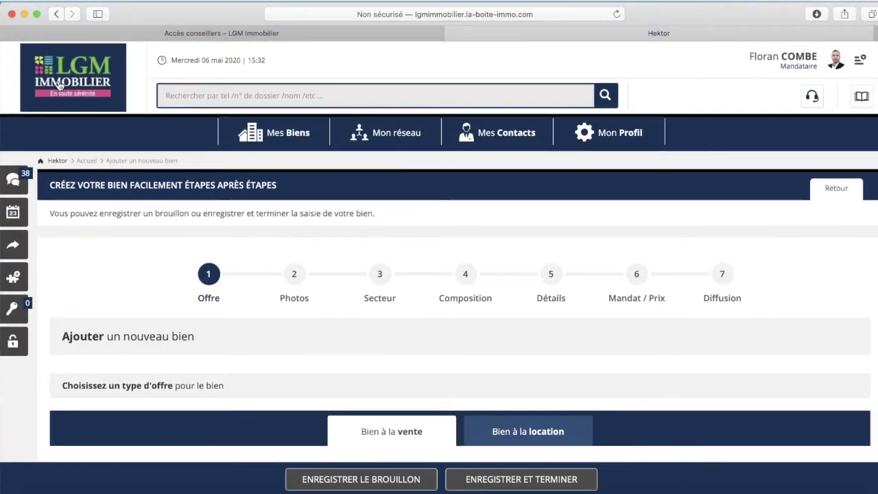
left_click(59, 84)
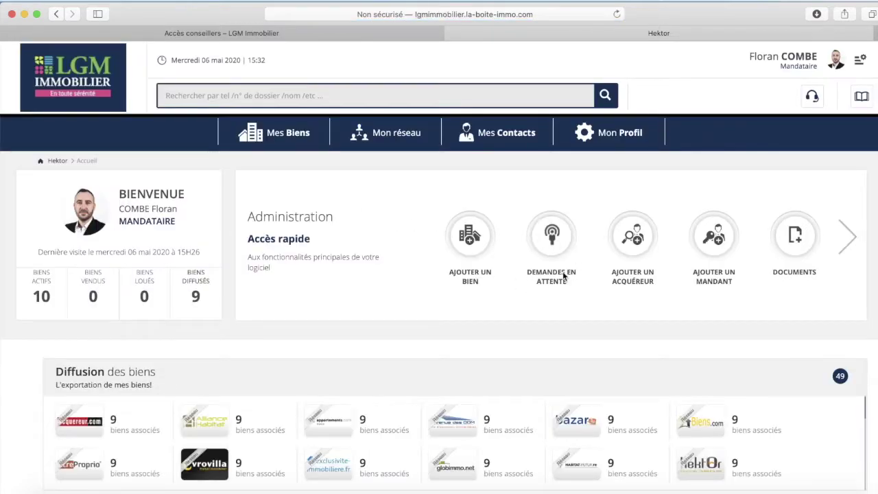
Open the Ajouter un acquéreur form, review its main and additional contact fields, and return to the home dashboard.
left_click(638, 240)
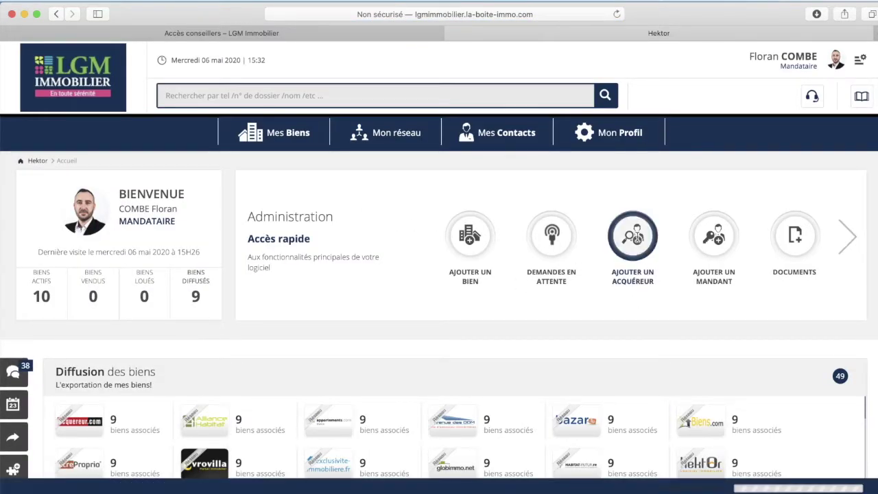
scroll(336, 241, "down", 5)
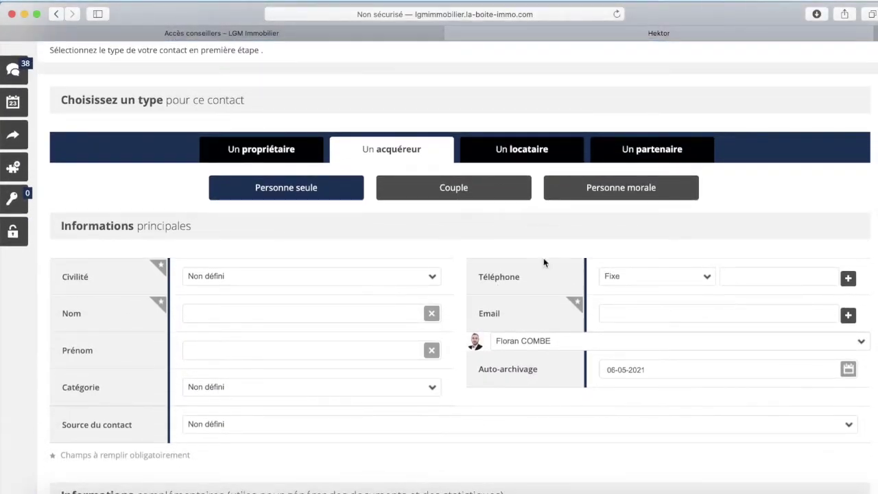
scroll(313, 303, "down", 6)
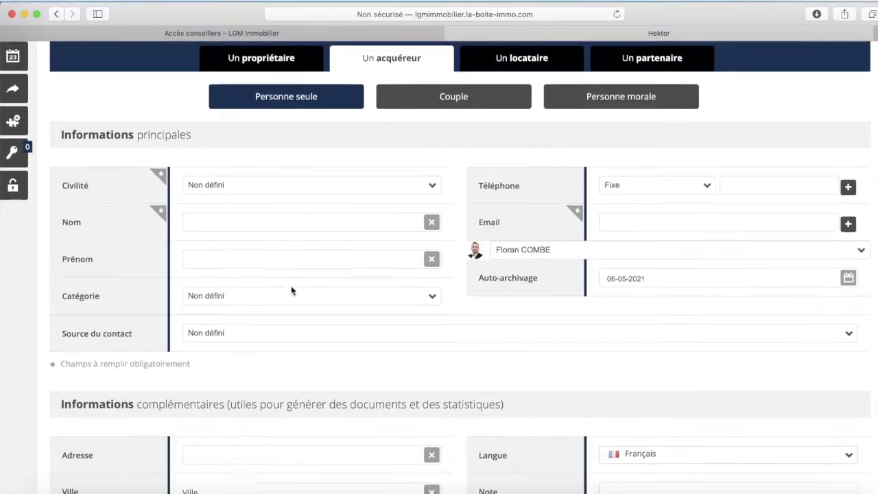
scroll(342, 301, "down", 1)
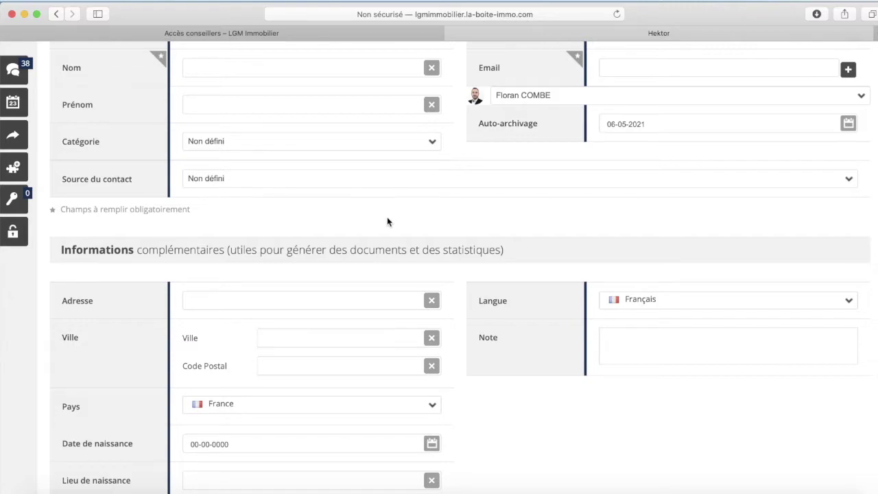
scroll(387, 217, "up", 5)
scroll(387, 227, "up", 7)
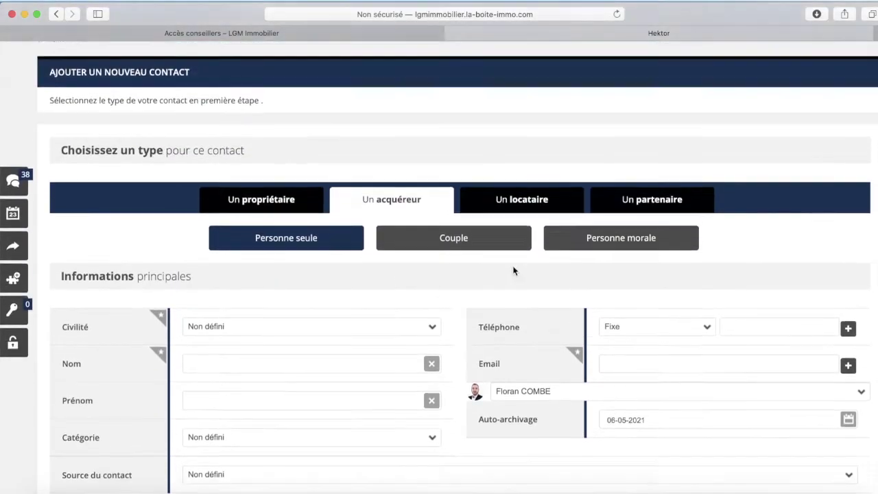
scroll(418, 203, "up", 1)
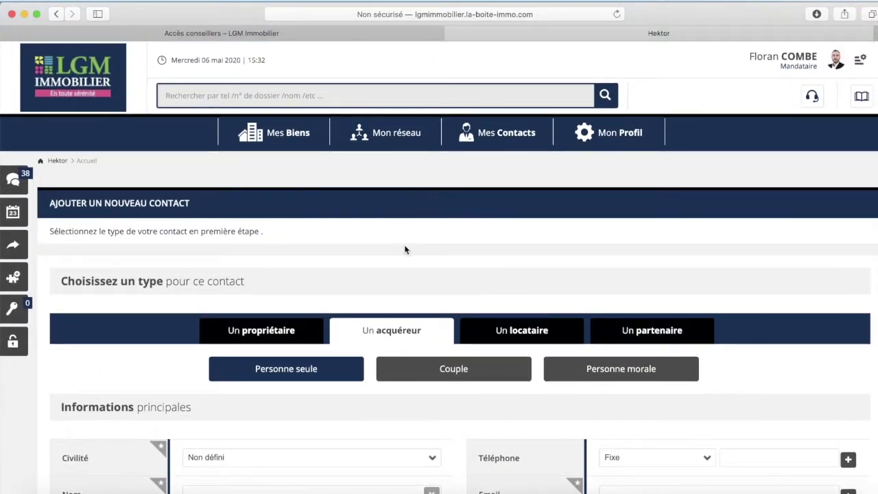
left_click(225, 123)
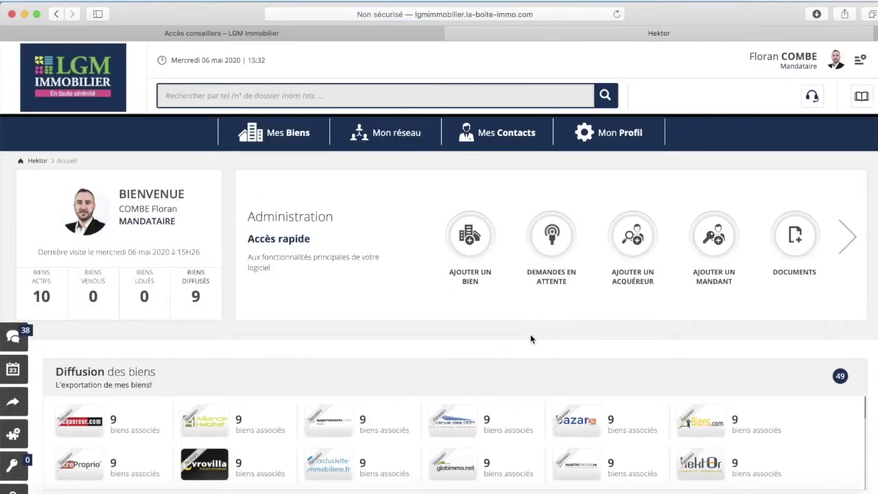
Browse the Bibliothèque de documents opened from the Documents shortcut, and return to the home dashboard.
scroll(530, 334, "down", 1)
left_click(795, 186)
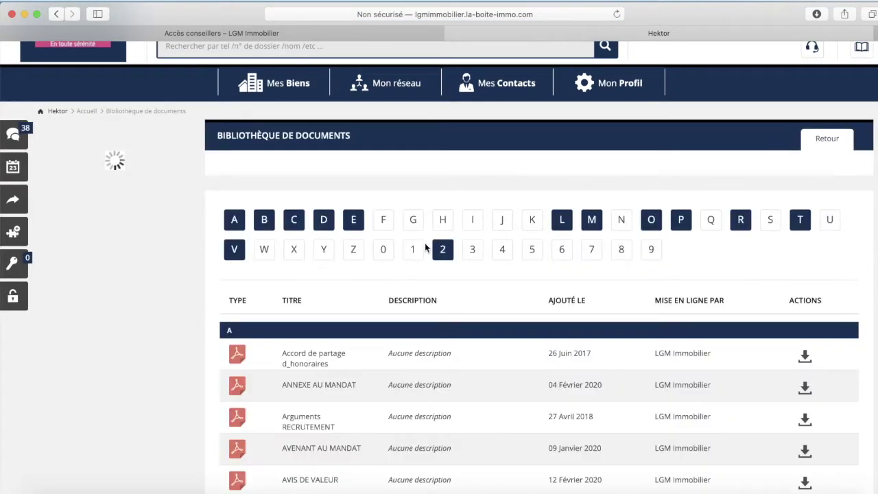
scroll(205, 302, "down", 2)
scroll(237, 312, "down", 10)
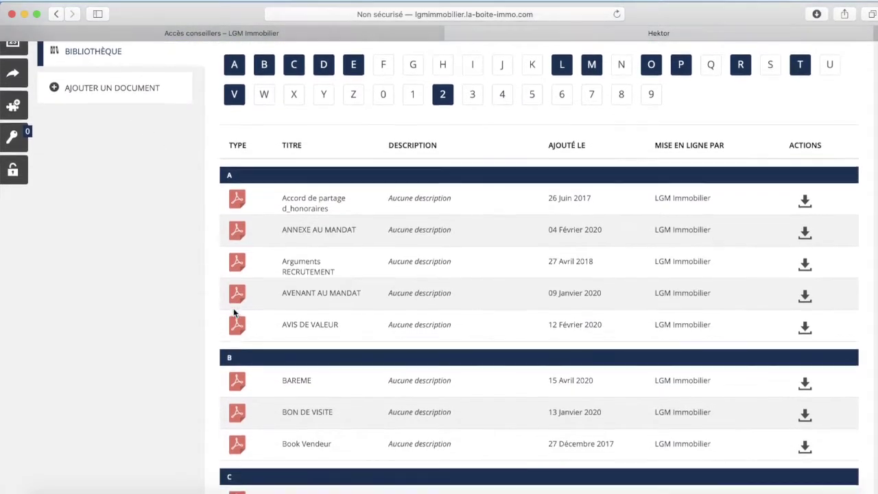
scroll(224, 298, "down", 20)
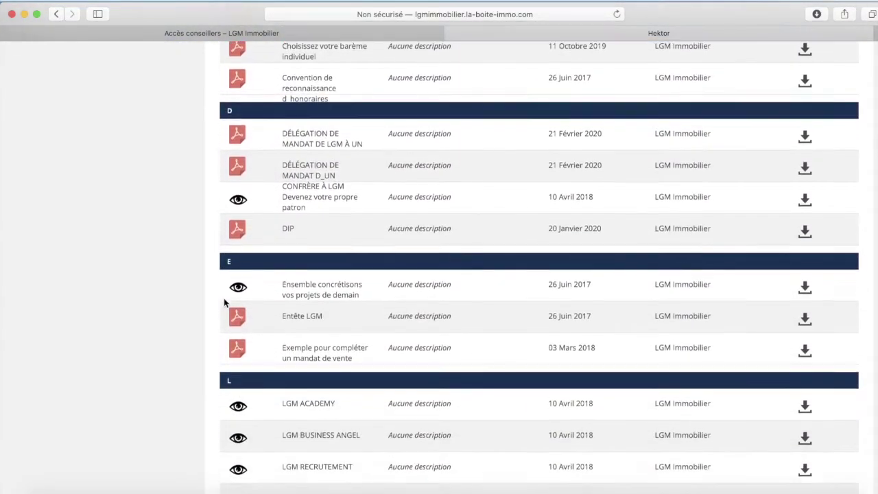
scroll(227, 302, "down", 14)
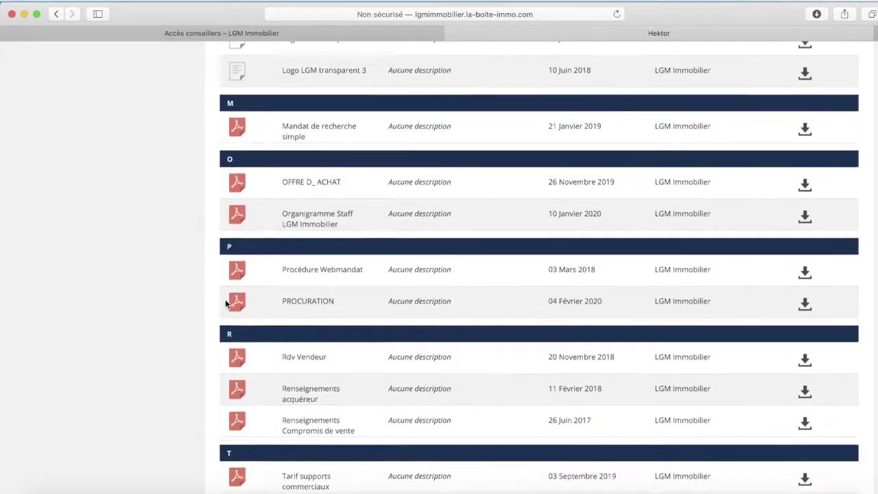
scroll(226, 301, "up", 3)
scroll(227, 301, "up", 20)
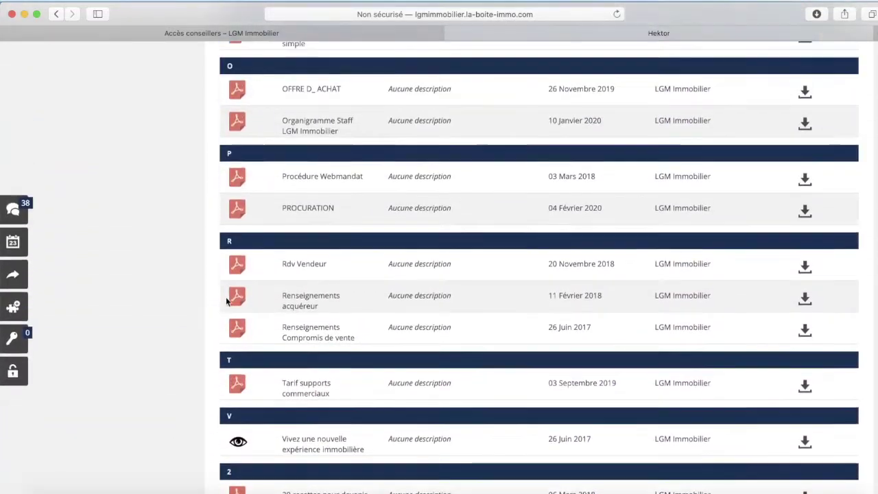
scroll(333, 290, "up", 20)
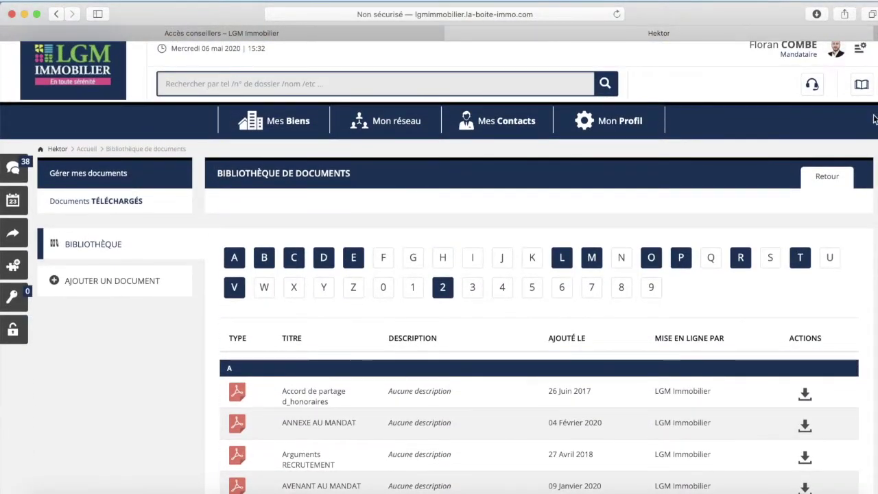
left_click(825, 180)
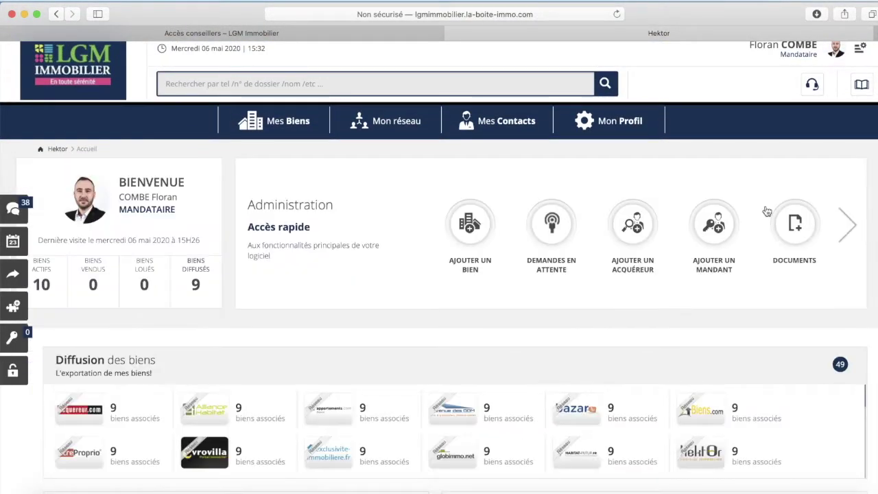
Open Formations from the remaining Accès rapide shortcuts and view the Mes formations list.
left_click(848, 230)
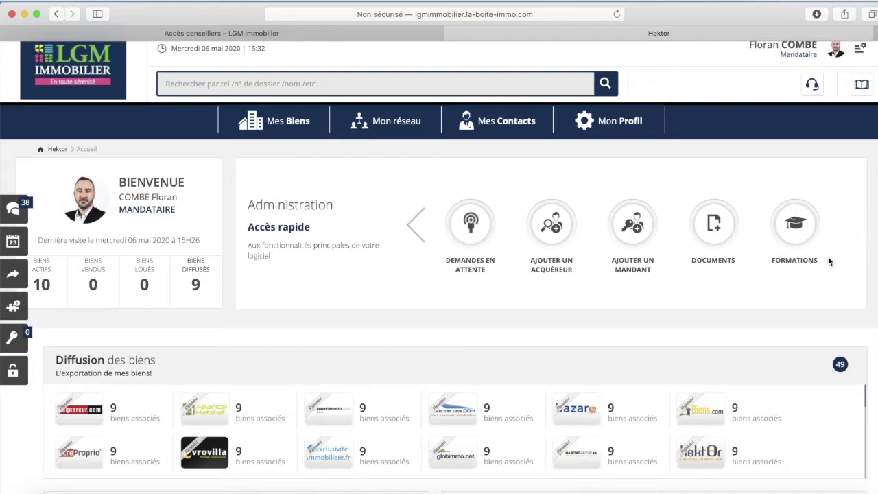
left_click(795, 229)
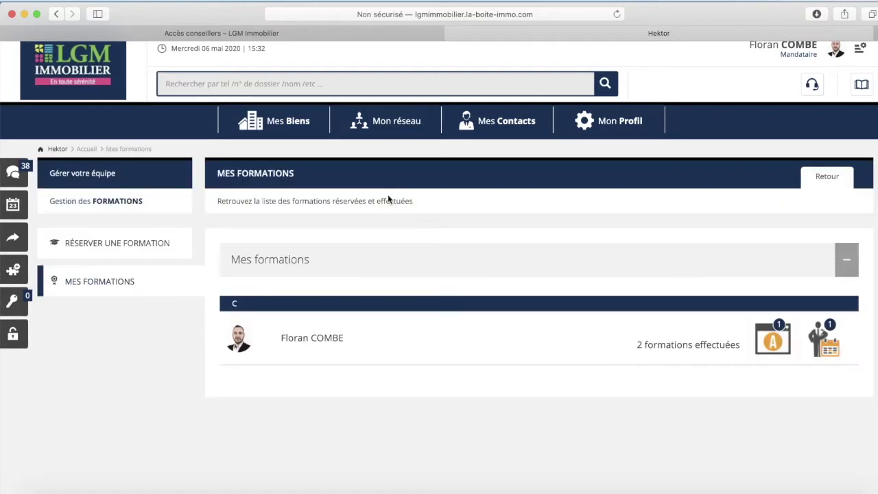
scroll(341, 204, "down", 3)
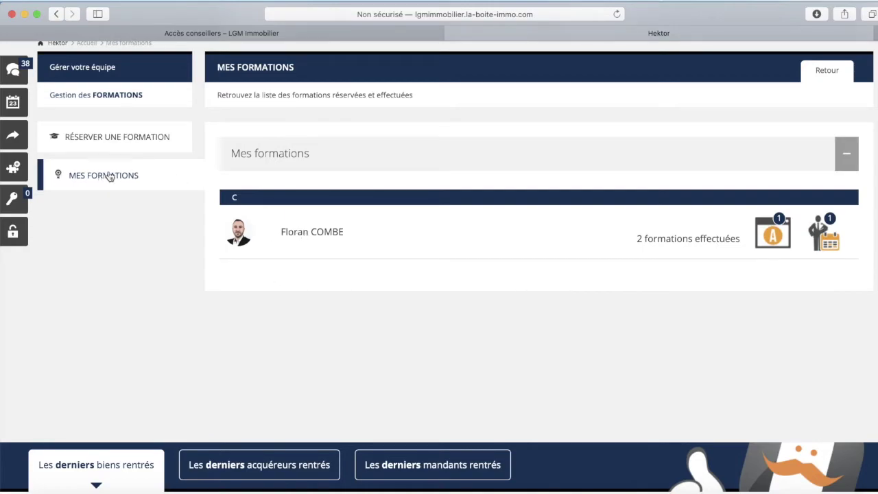
Open Réserver une formation and review the courses offered under Les Basiques and Les Focus.
left_click(120, 140)
scroll(389, 261, "down", 3)
scroll(389, 260, "down", 3)
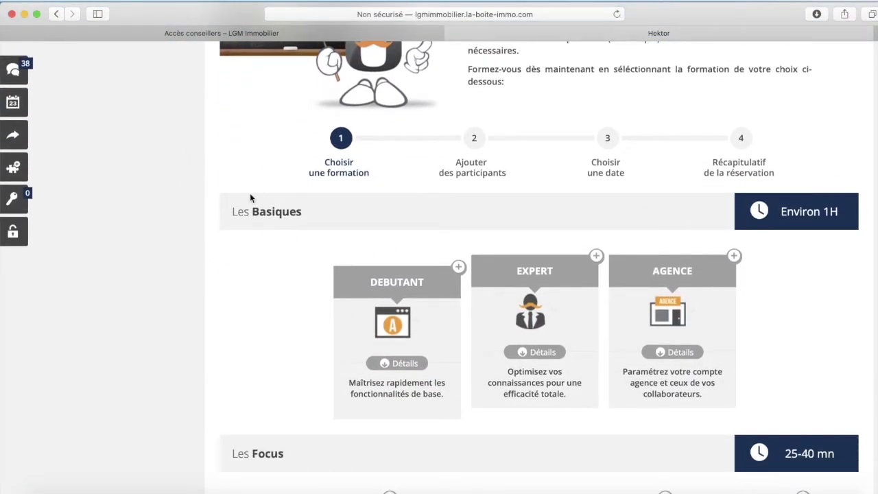
scroll(251, 199, "down", 1)
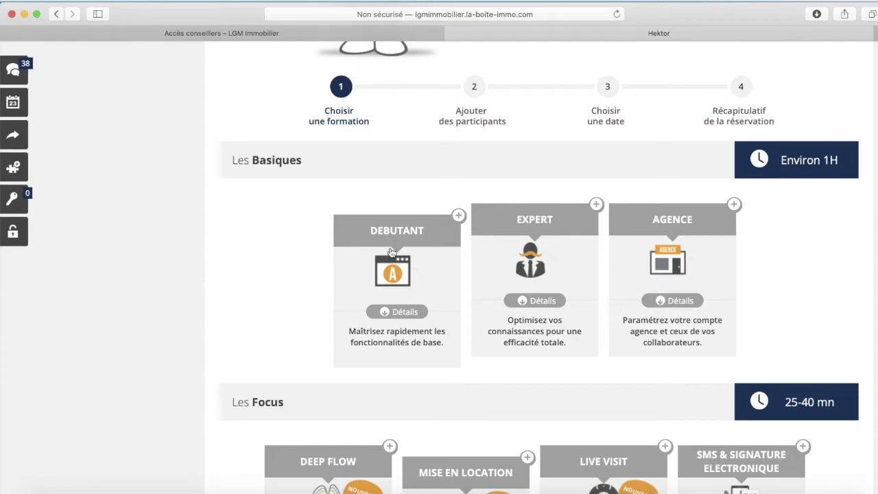
scroll(693, 205, "down", 1)
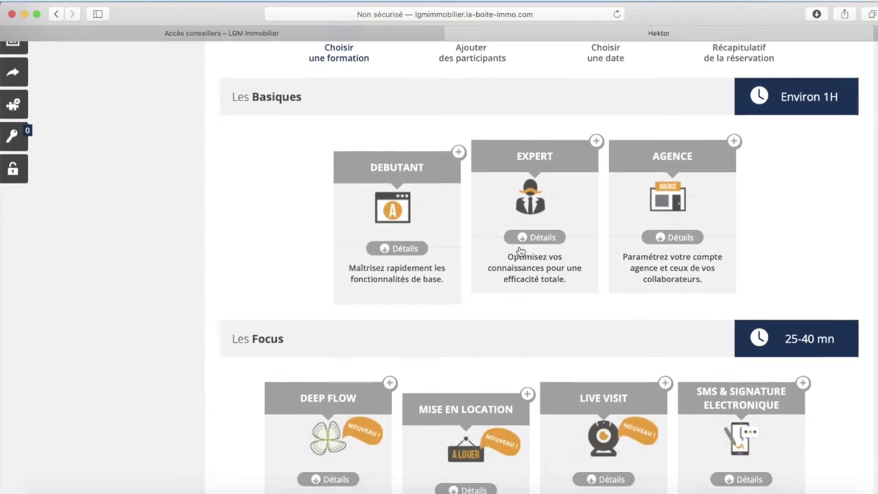
scroll(638, 279, "down", 3)
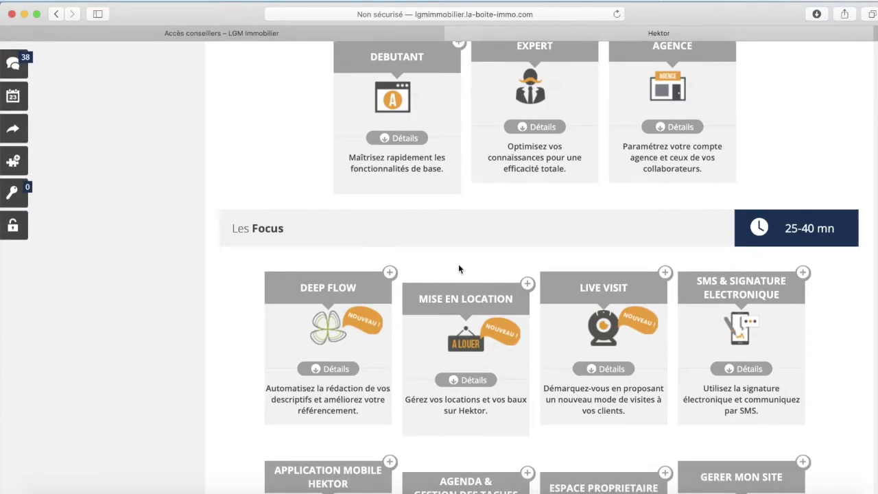
scroll(549, 268, "down", 4)
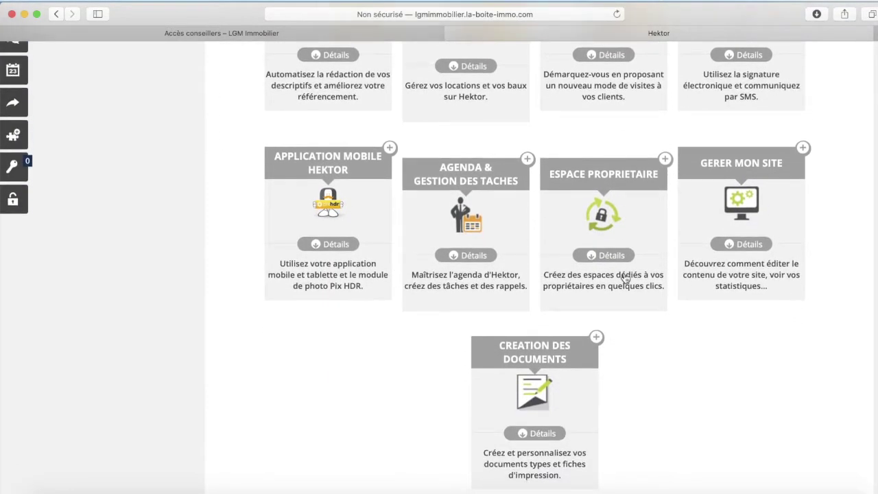
Leave the Réserver une formation page through the Mes formations list and return to the home dashboard.
scroll(624, 278, "up", 1)
scroll(631, 277, "up", 2)
scroll(632, 277, "up", 4)
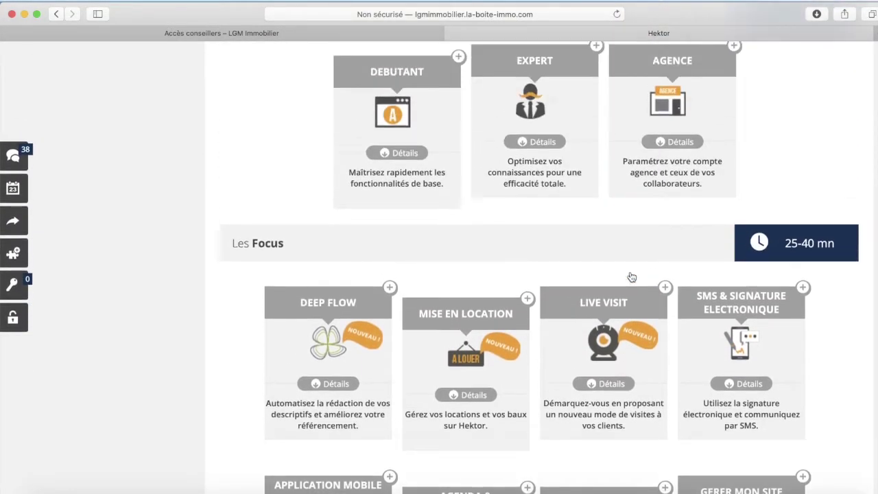
scroll(632, 277, "up", 4)
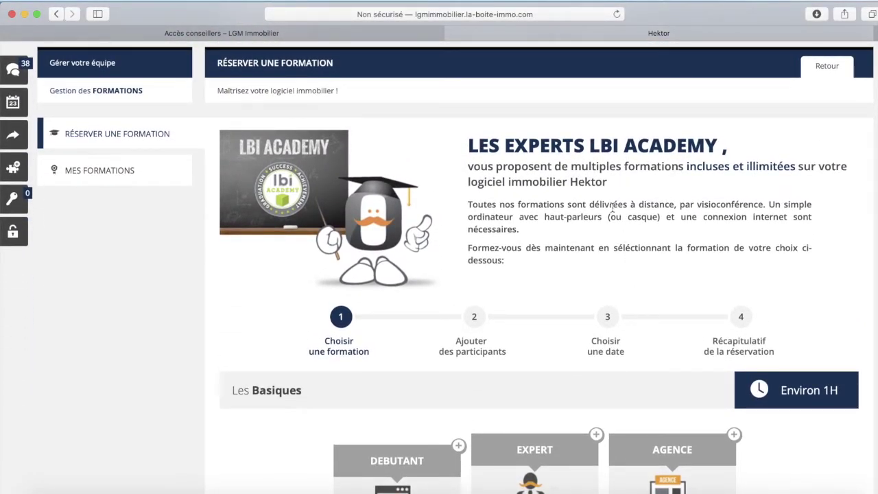
scroll(614, 204, "up", 1)
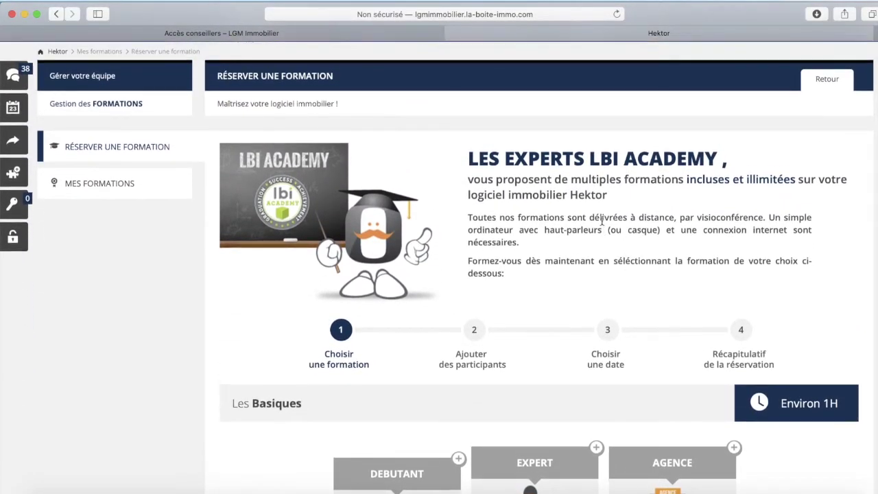
left_click(826, 81)
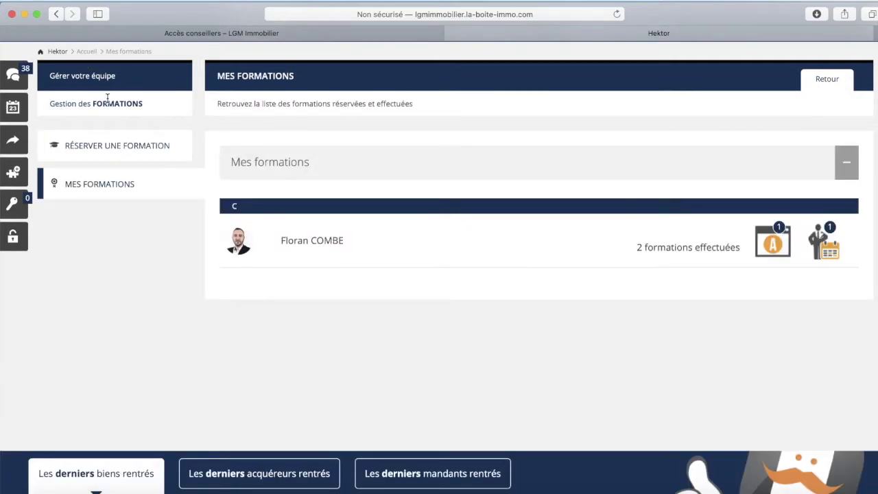
scroll(108, 98, "up", 2)
left_click(61, 99)
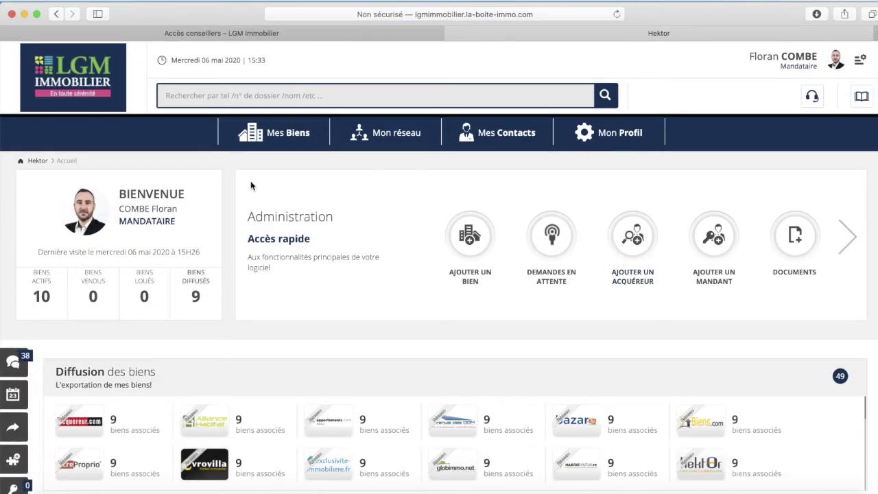
Glance over the home dashboard, open Mes Biens and browse the adviser's own current property listings.
scroll(343, 239, "down", 1)
scroll(342, 234, "down", 4)
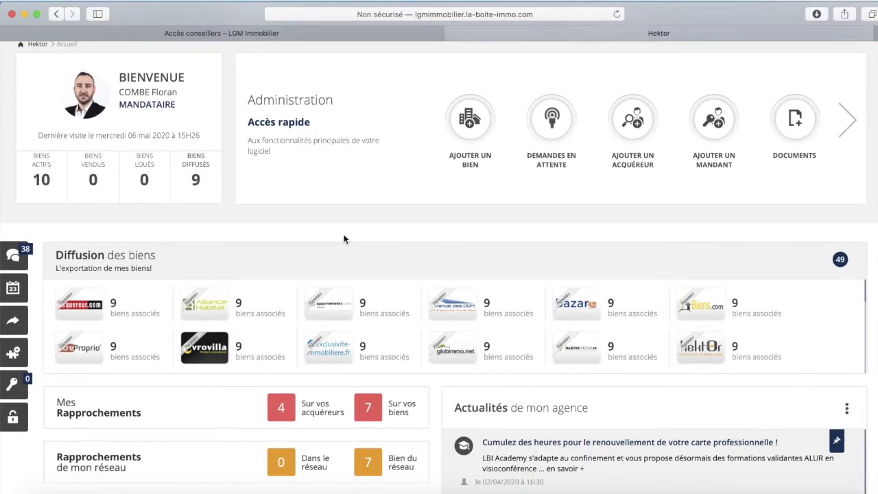
scroll(330, 178, "up", 5)
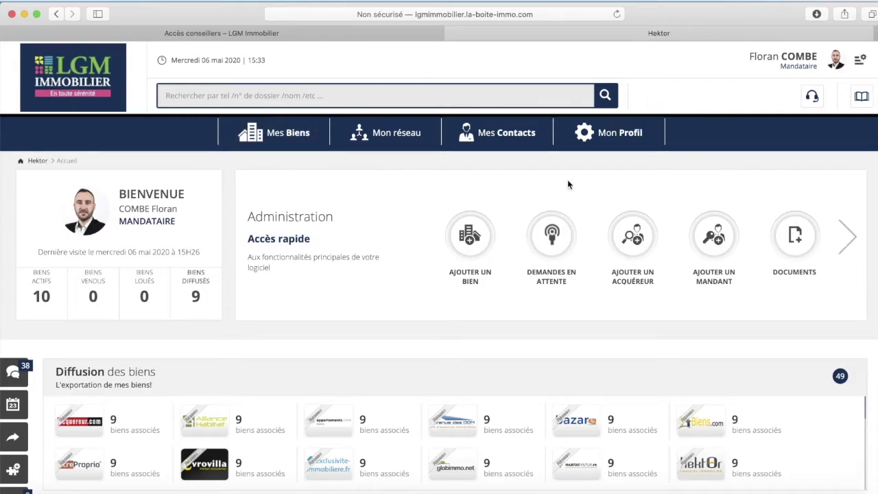
left_click(282, 140)
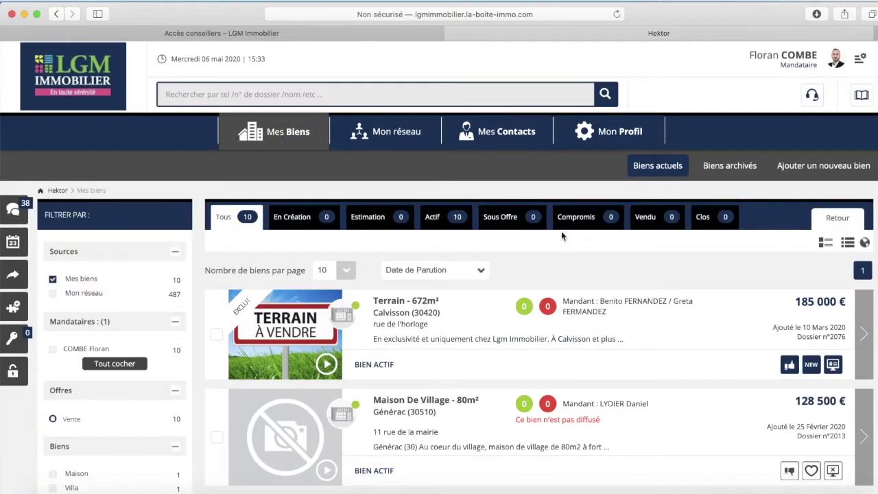
scroll(423, 253, "down", 5)
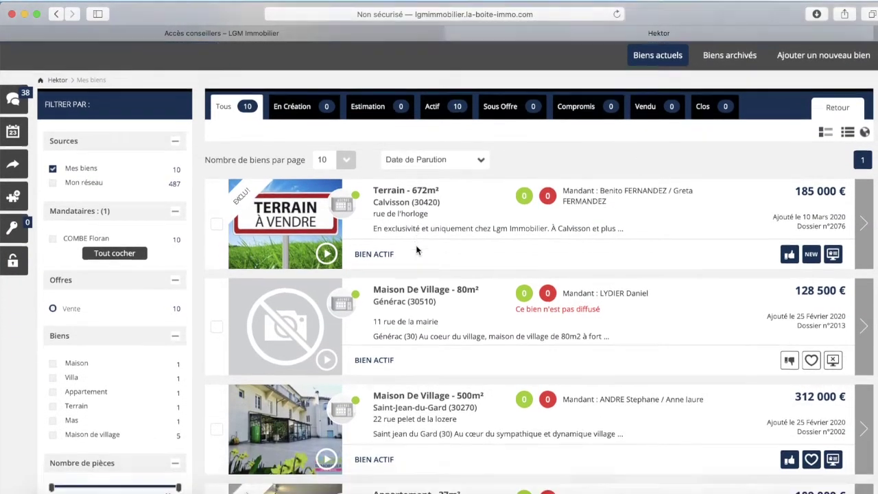
scroll(417, 247, "down", 9)
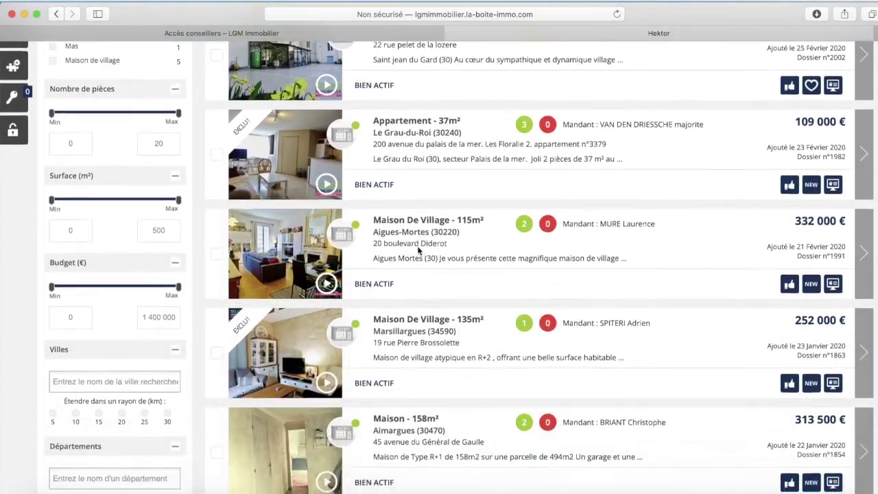
scroll(419, 250, "down", 8)
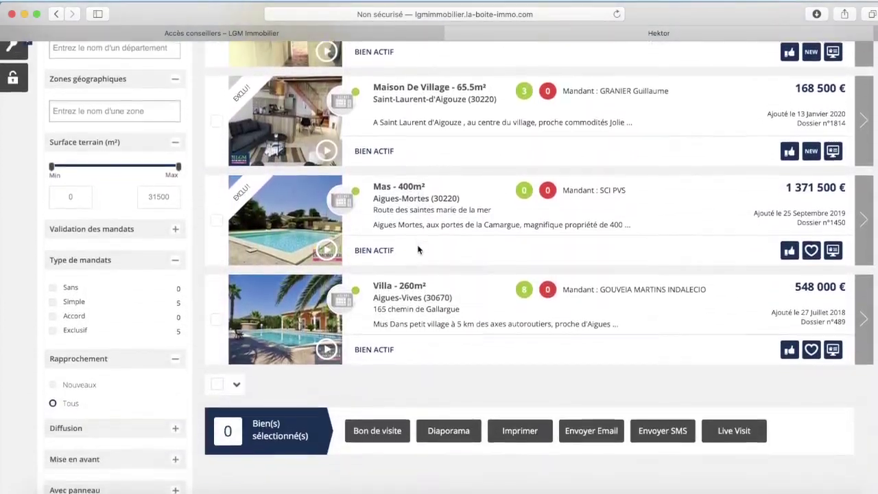
scroll(418, 250, "up", 12)
scroll(418, 250, "up", 8)
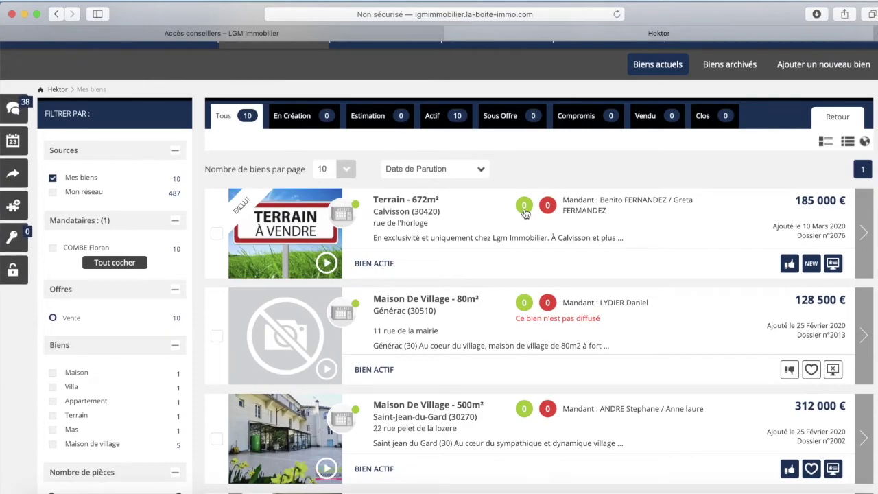
Examine the green and red counters shown on each property in the Mes Biens list.
scroll(554, 208, "down", 7)
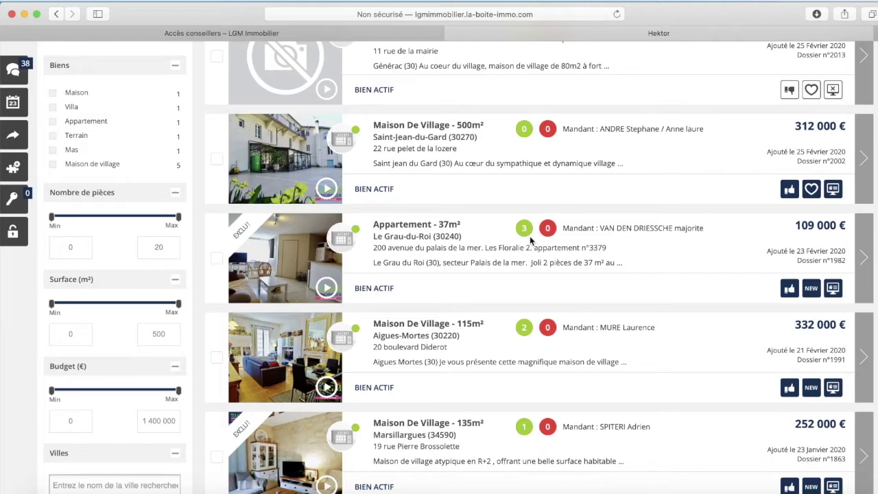
scroll(553, 235, "down", 6)
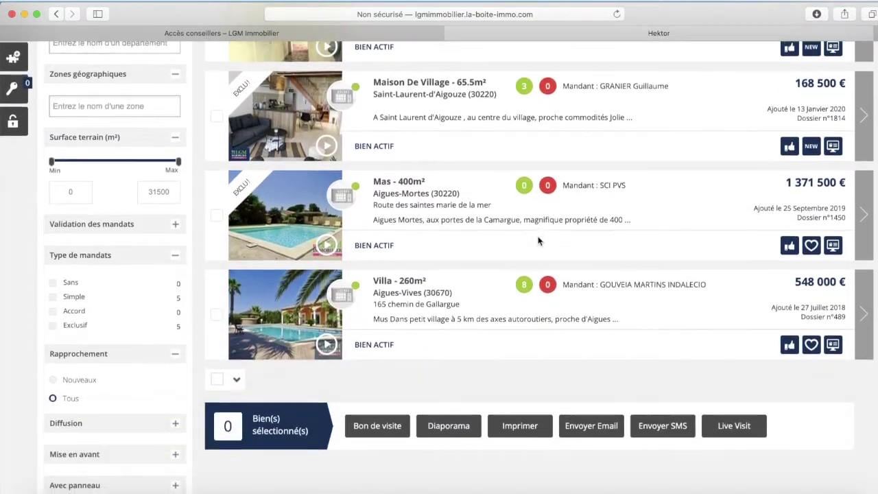
scroll(538, 239, "up", 10)
scroll(538, 240, "down", 2)
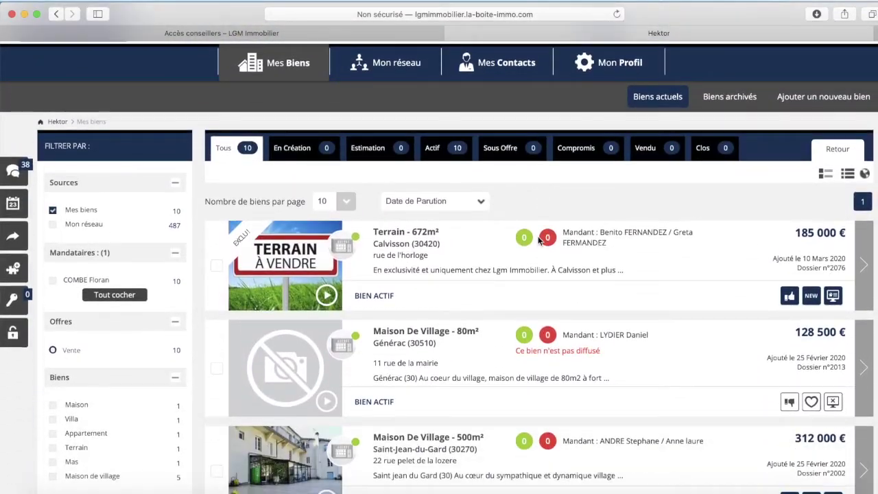
scroll(528, 248, "up", 2)
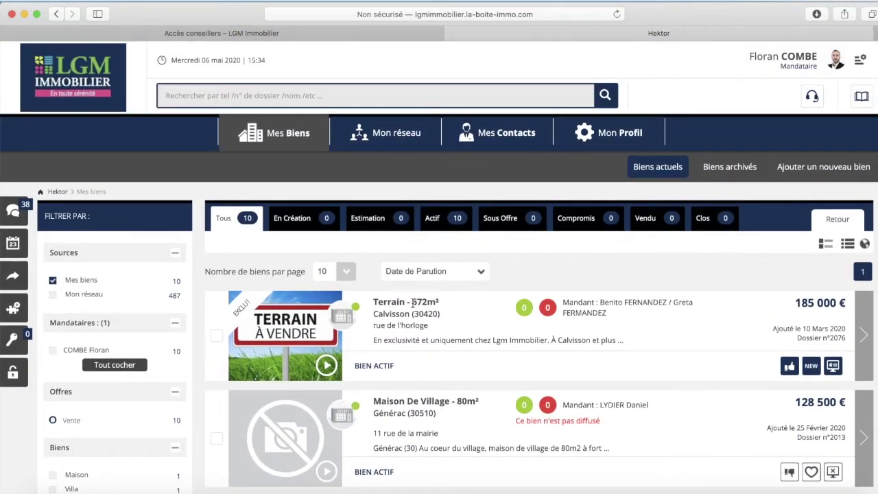
Add Mon réseau to the Sources filter of Mes Biens and examine the first network listings.
scroll(439, 302, "down", 1)
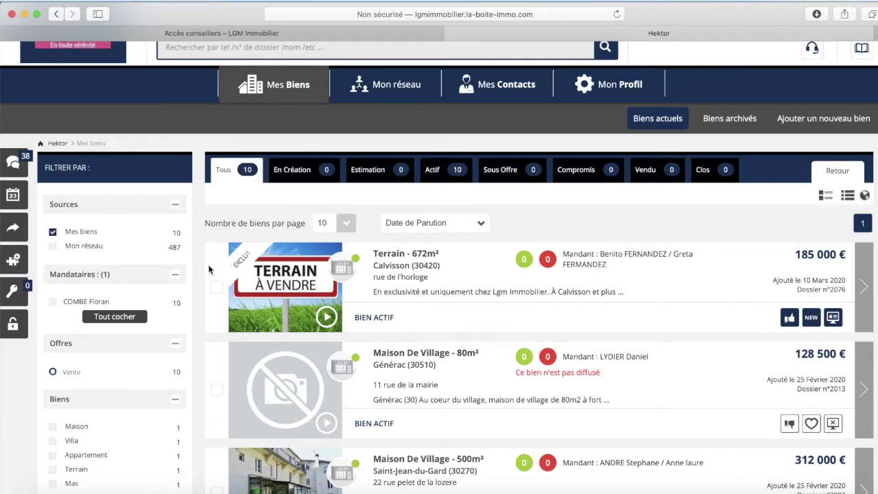
scroll(212, 268, "down", 1)
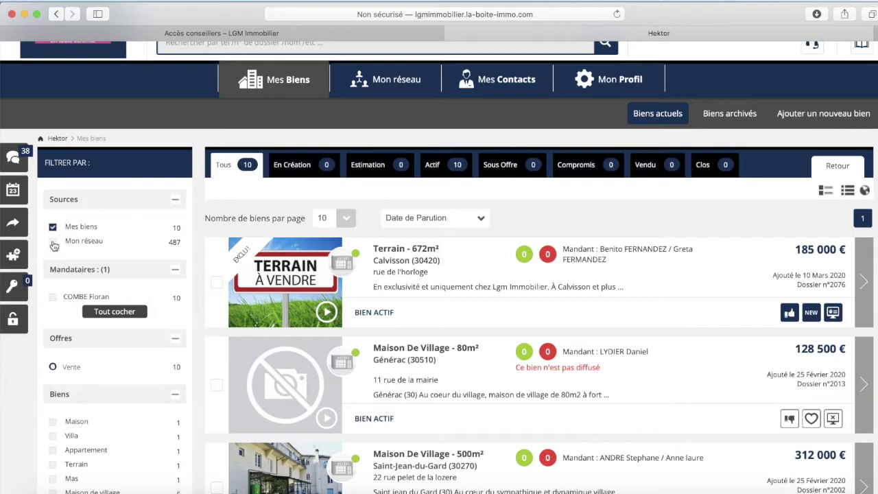
left_click(54, 244)
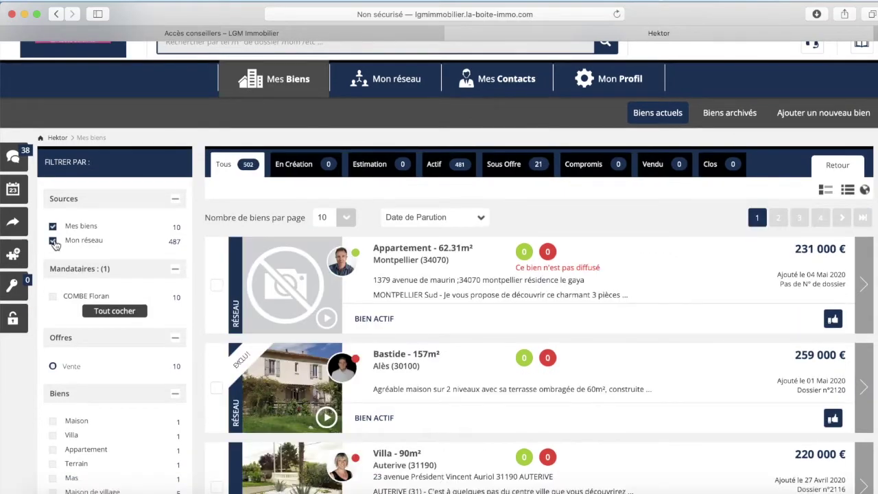
scroll(515, 272, "down", 1)
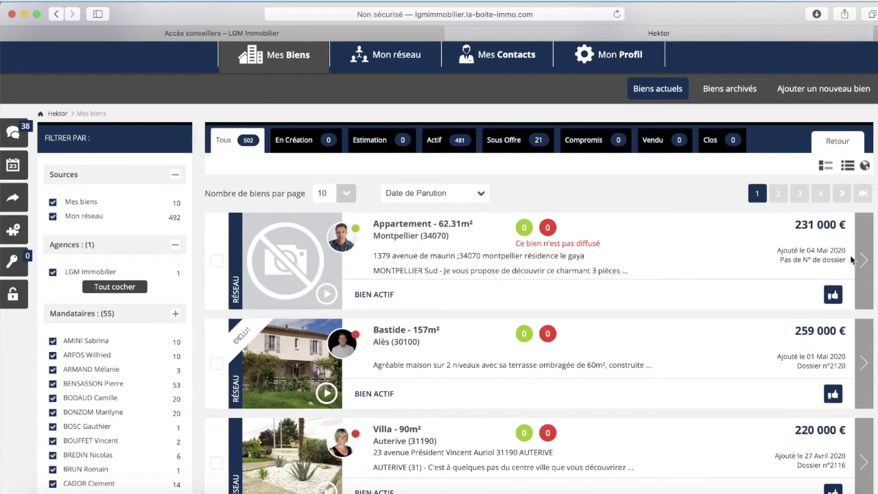
scroll(756, 261, "down", 1)
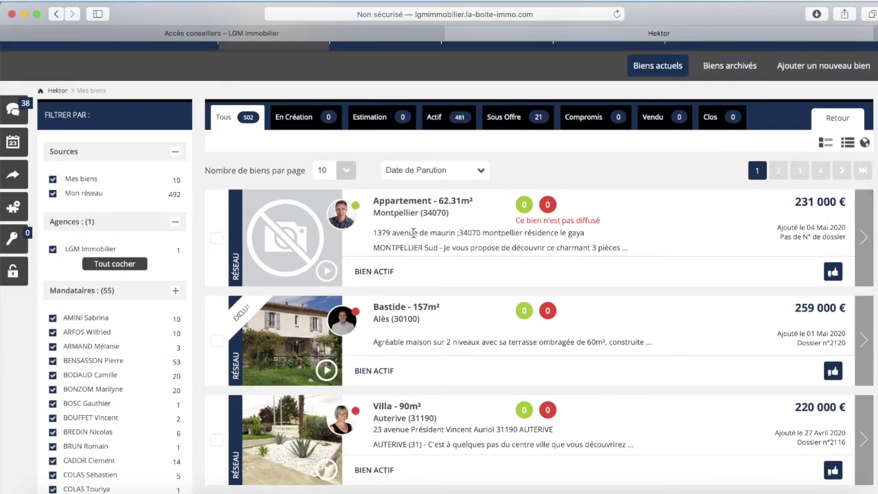
scroll(416, 230, "down", 1)
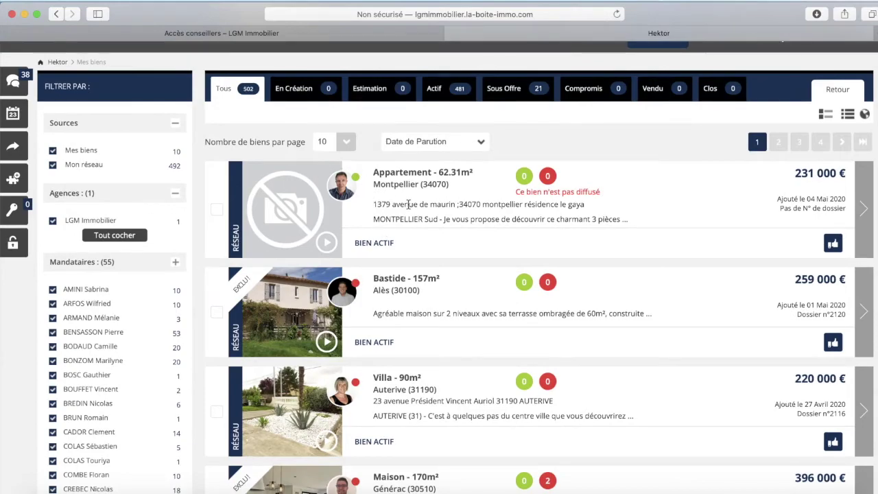
scroll(385, 207, "down", 1)
scroll(423, 195, "down", 3)
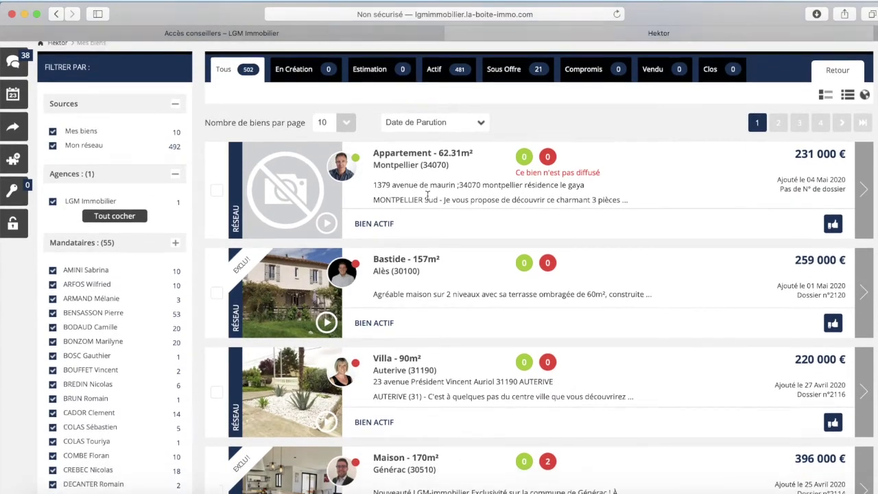
scroll(428, 215, "up", 2)
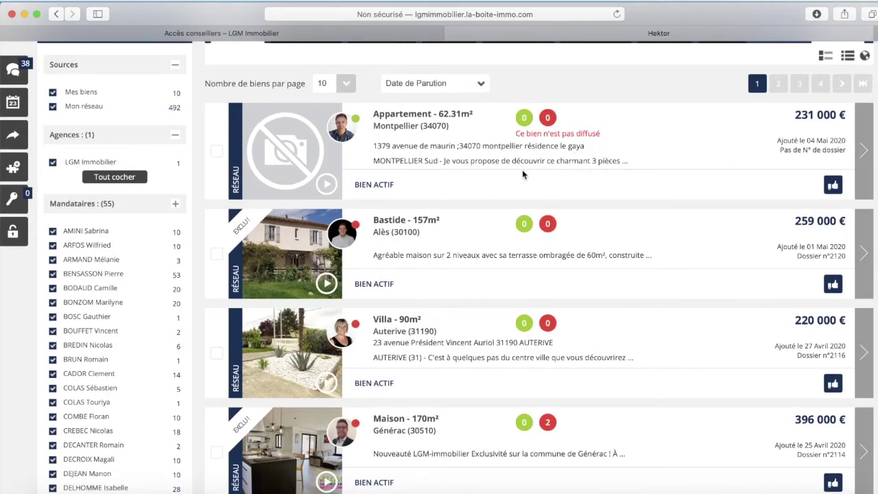
scroll(576, 181, "up", 1)
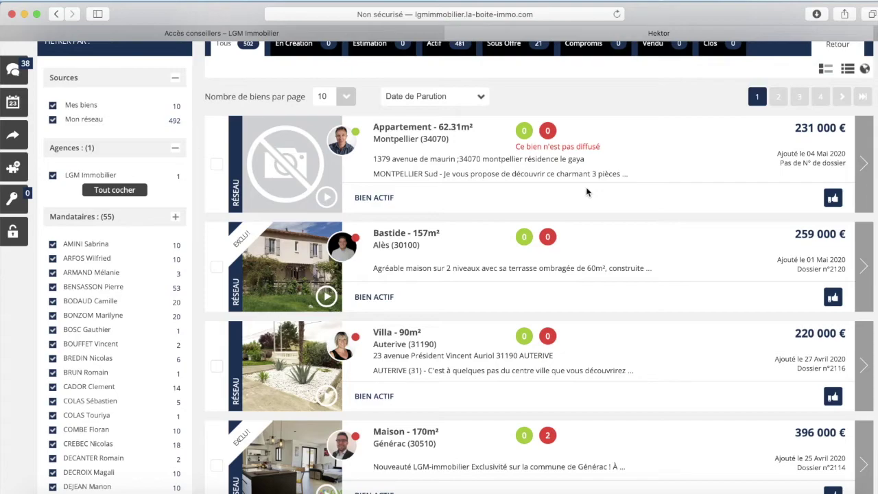
scroll(581, 183, "down", 1)
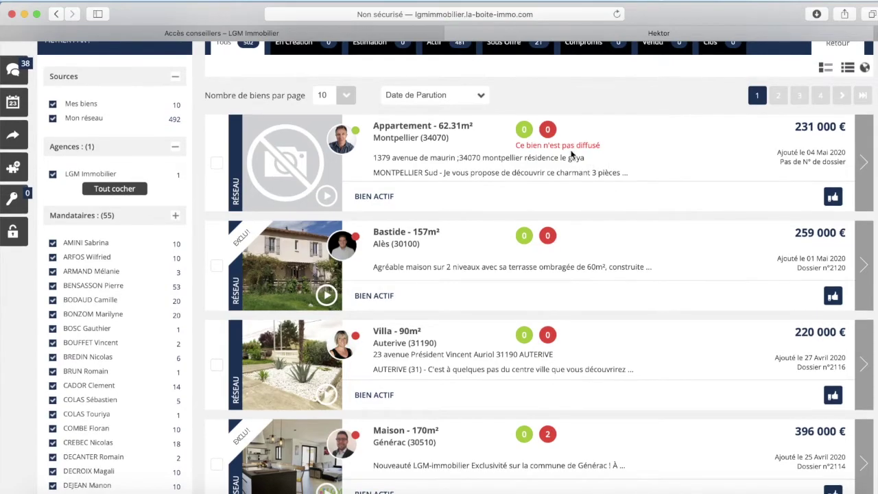
scroll(568, 155, "up", 1)
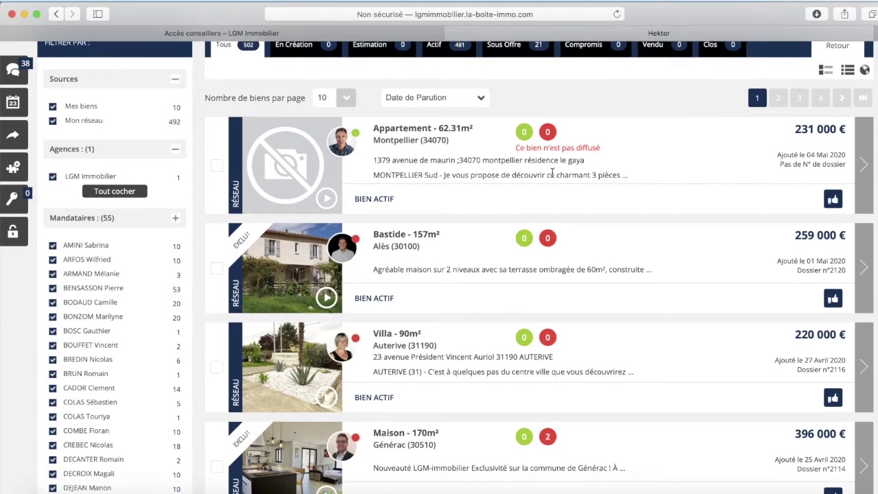
Browse the network listings and the Mandataires filter, and remove Mon réseau from the Sources filter.
scroll(503, 179, "down", 3)
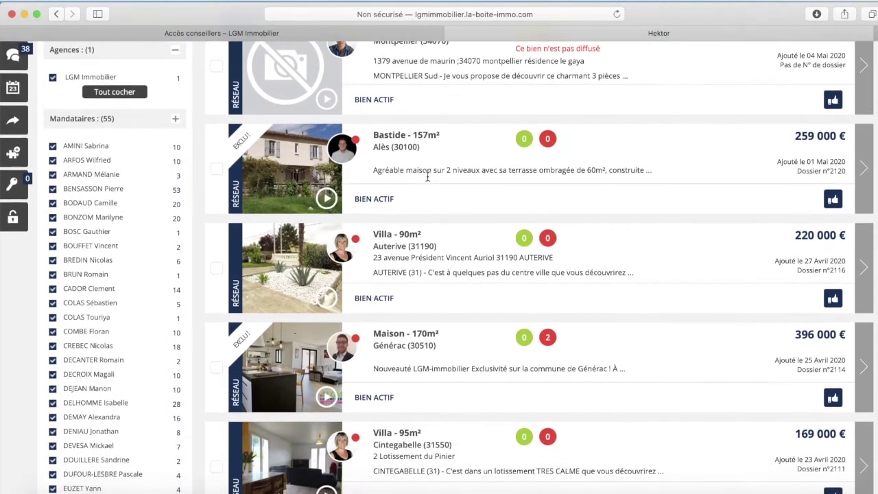
scroll(419, 177, "down", 1)
scroll(419, 177, "down", 6)
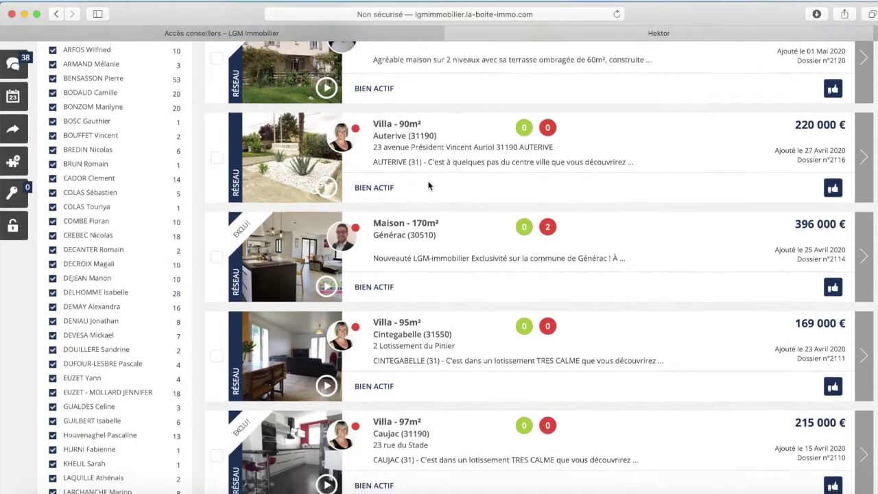
scroll(429, 187, "down", 7)
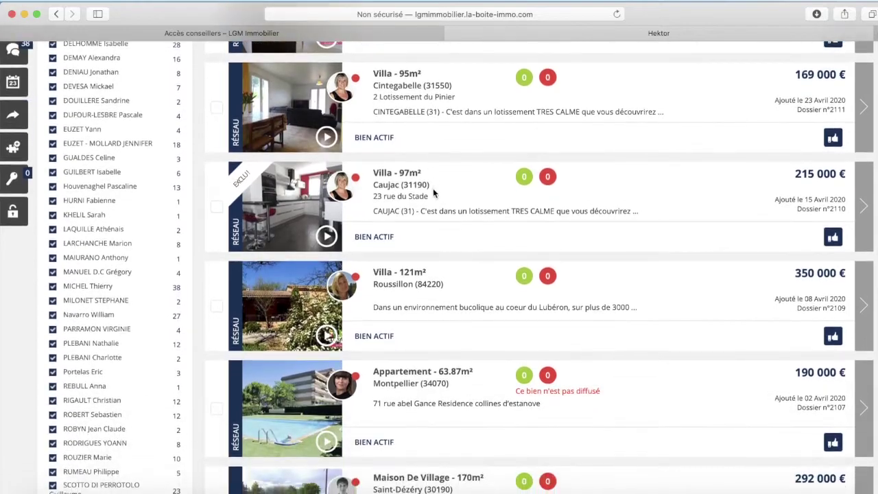
scroll(434, 191, "down", 6)
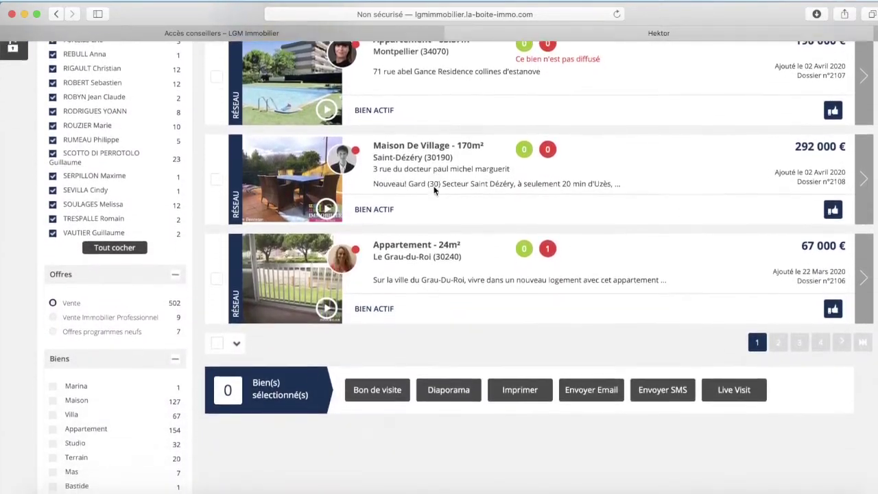
scroll(497, 199, "up", 13)
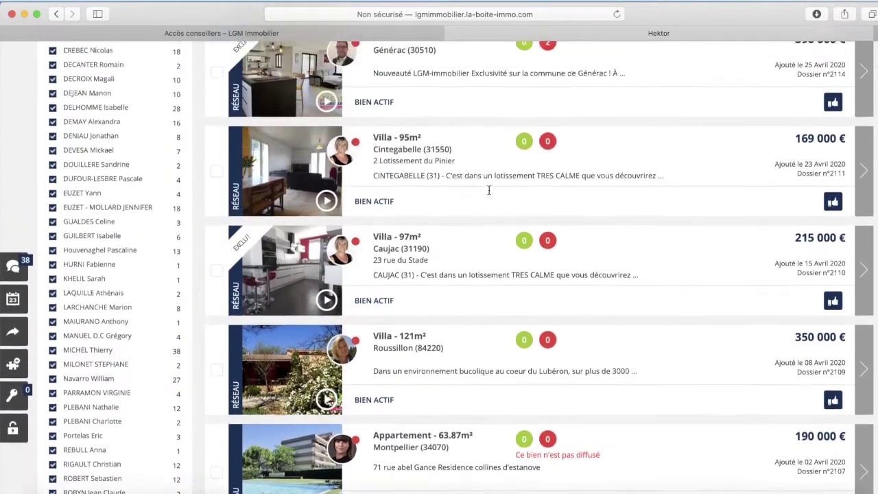
scroll(125, 197, "down", 10)
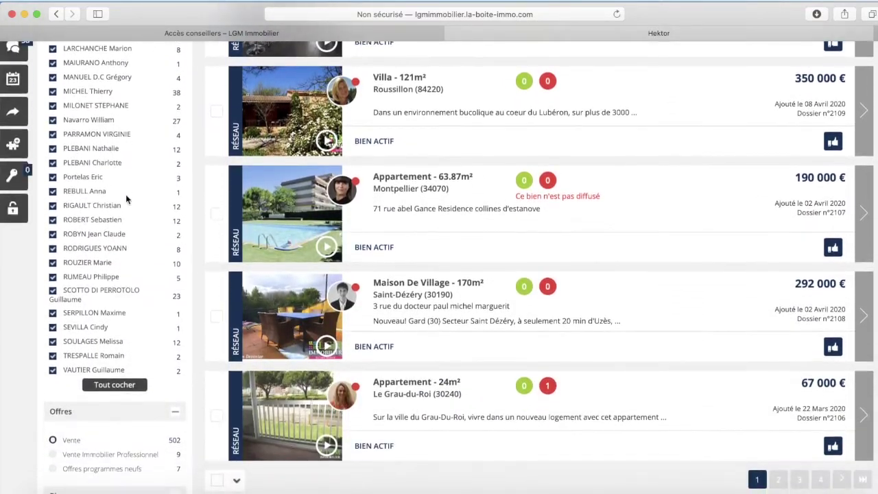
scroll(125, 197, "up", 14)
scroll(125, 197, "up", 9)
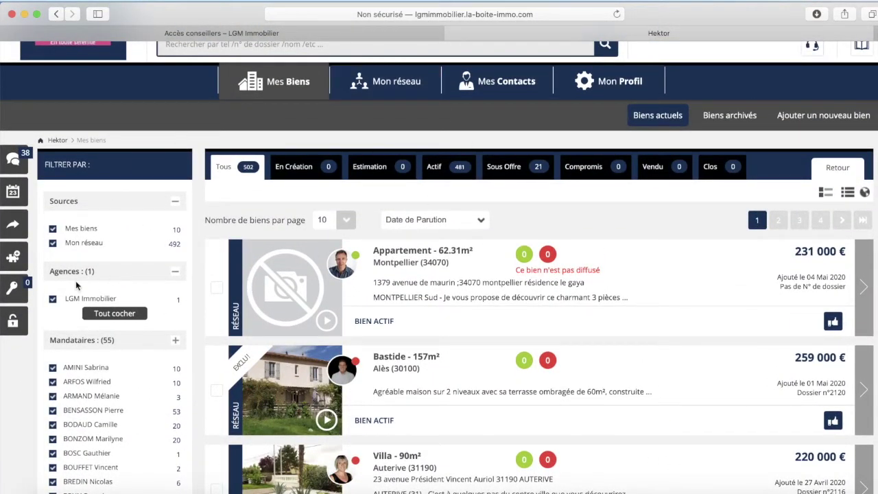
left_click(53, 243)
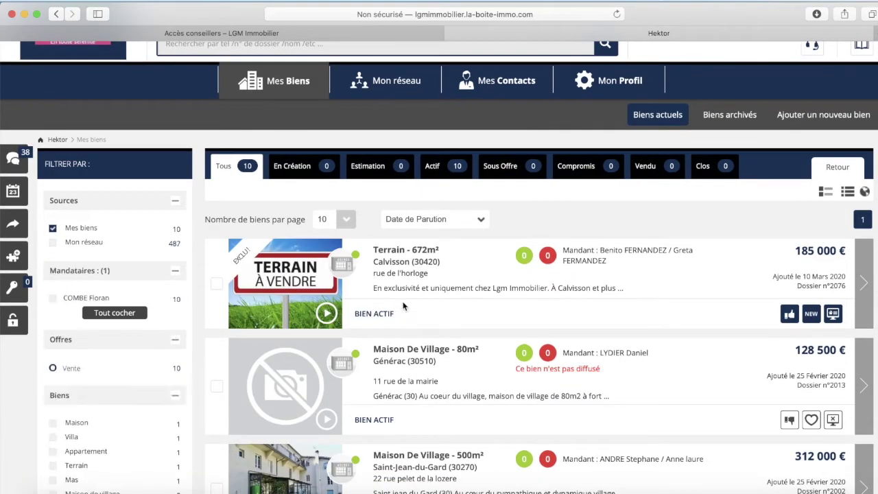
Skim the adviser's own listings in Mes Biens and return to the home dashboard.
scroll(436, 300, "down", 10)
scroll(437, 300, "up", 10)
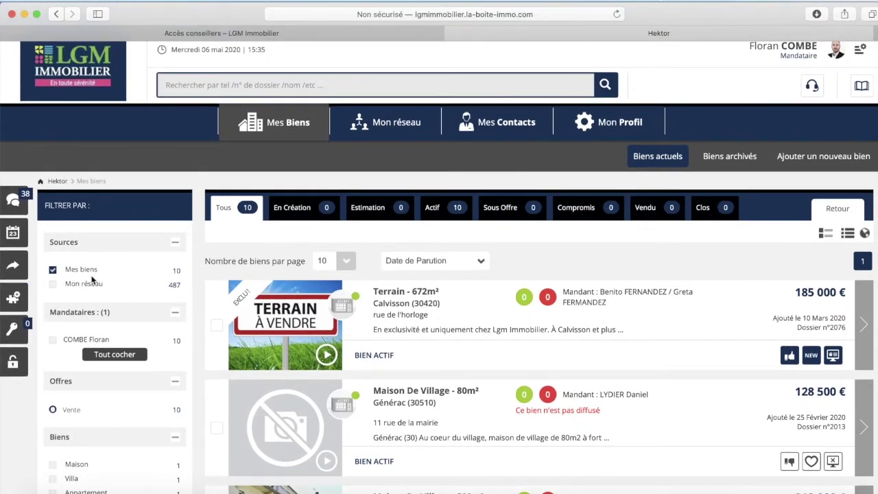
left_click(105, 68)
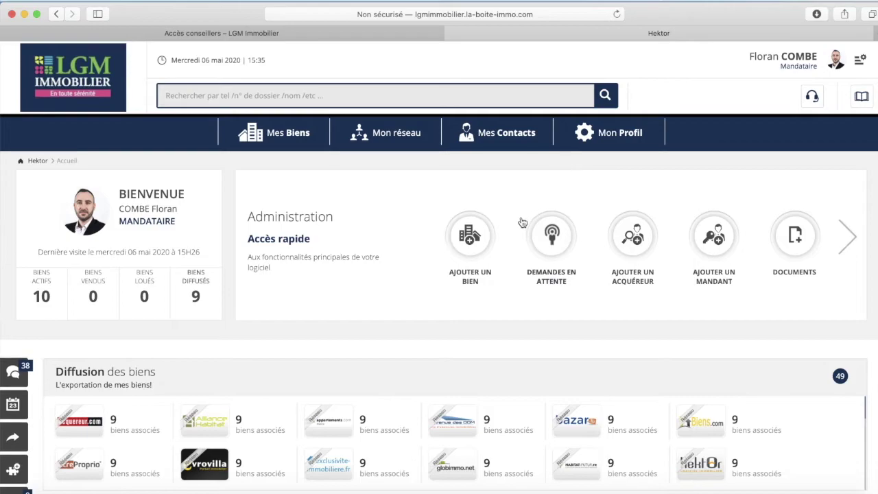
Open Mes Contacts, glance over all contacts and narrow the list to Propriétaires.
left_click(539, 131)
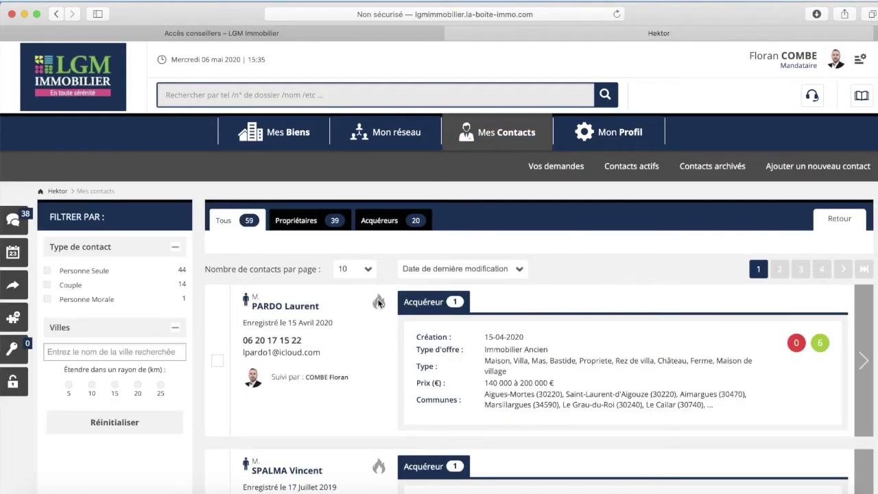
scroll(361, 304, "down", 2)
scroll(410, 248, "up", 1)
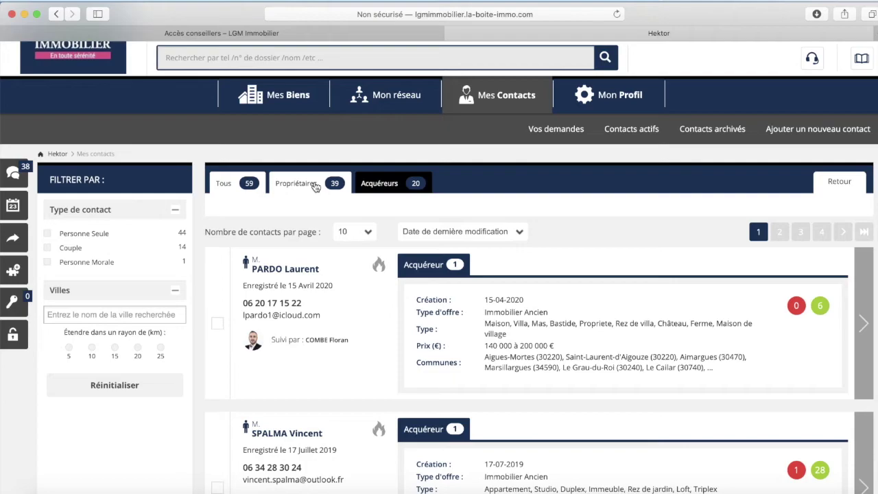
left_click(288, 186)
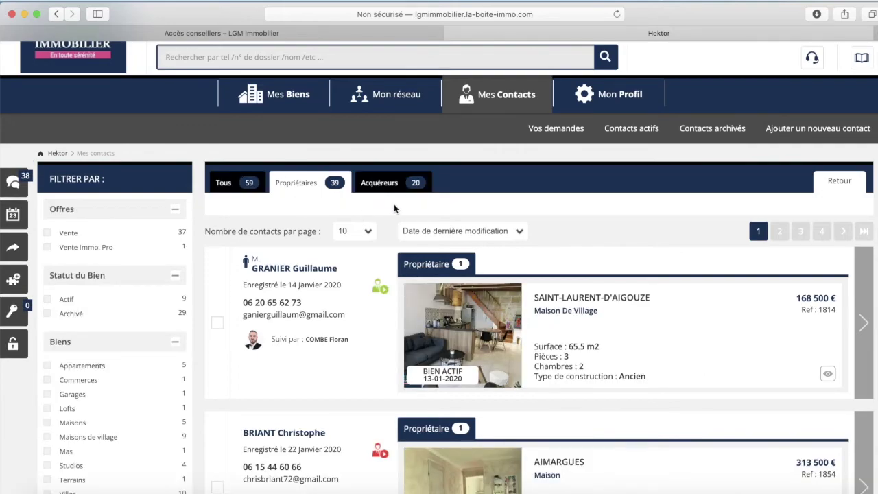
Show only the Acquéreurs in Mes Contacts and browse their search criteria and the available filters.
left_click(388, 182)
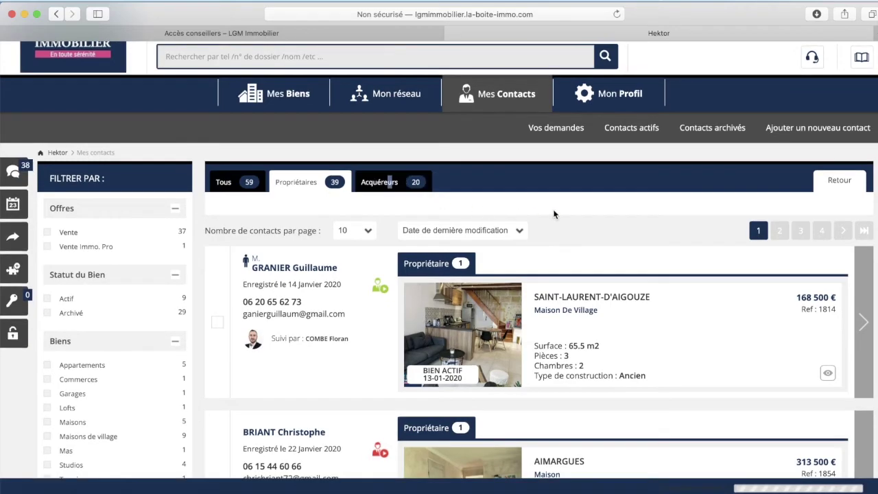
scroll(557, 323, "down", 3)
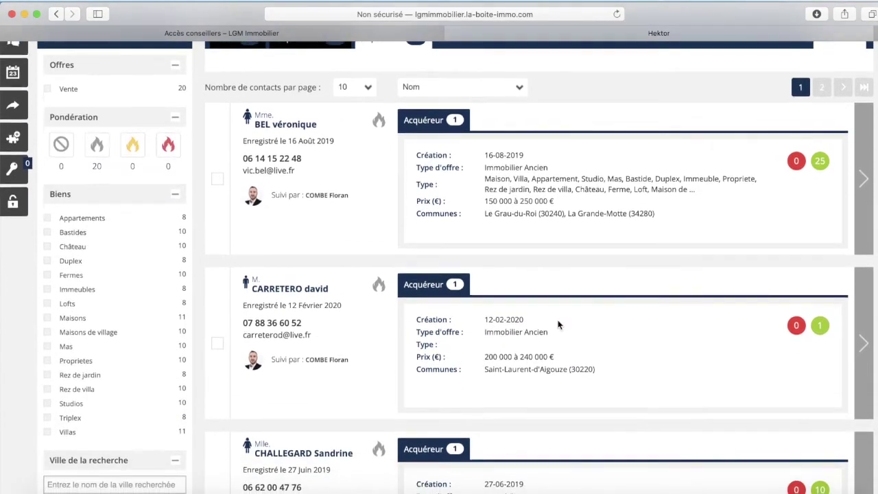
scroll(556, 323, "down", 10)
scroll(559, 319, "down", 12)
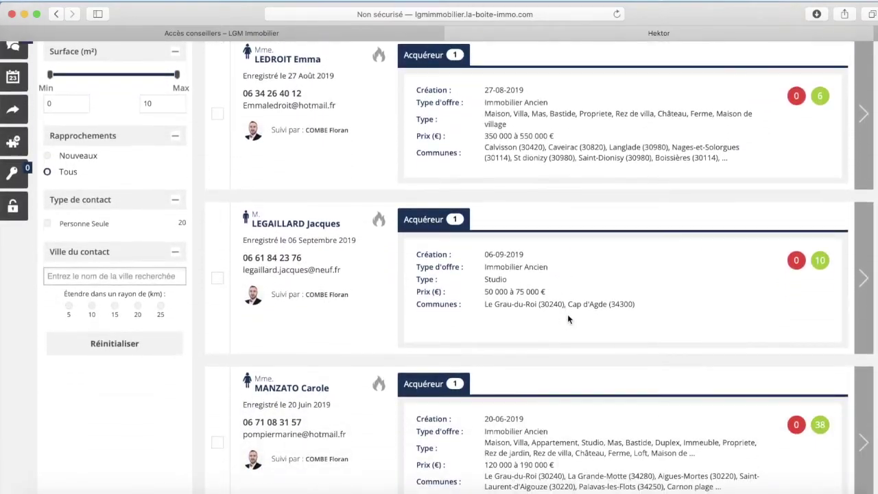
scroll(565, 319, "down", 5)
scroll(591, 296, "up", 20)
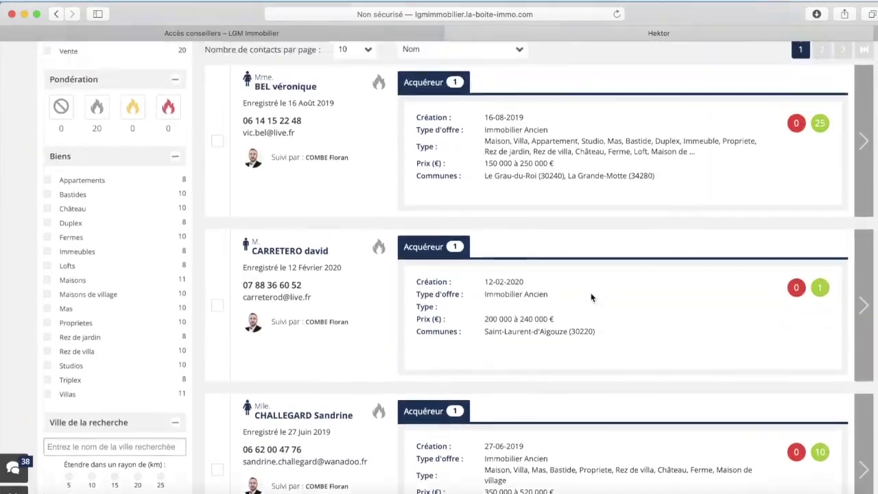
scroll(591, 297, "up", 5)
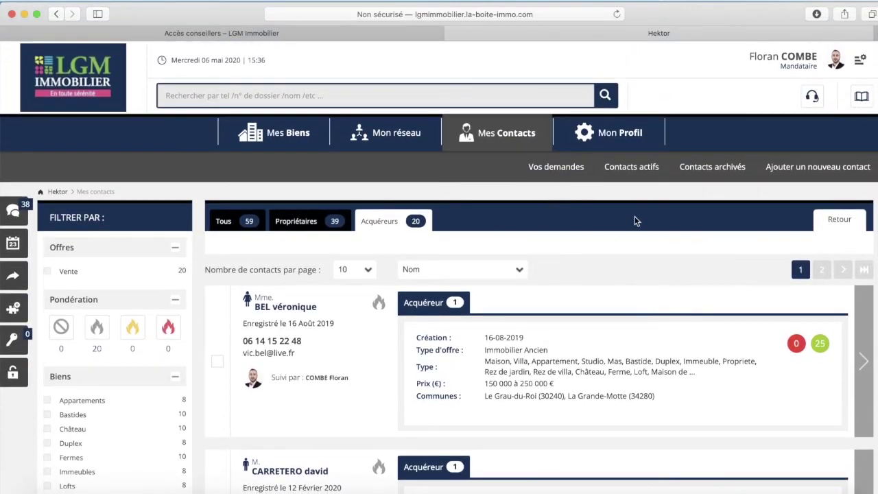
Return to the home dashboard and look over its Diffusion des biens, Rapprochements and agency news sections.
left_click(72, 88)
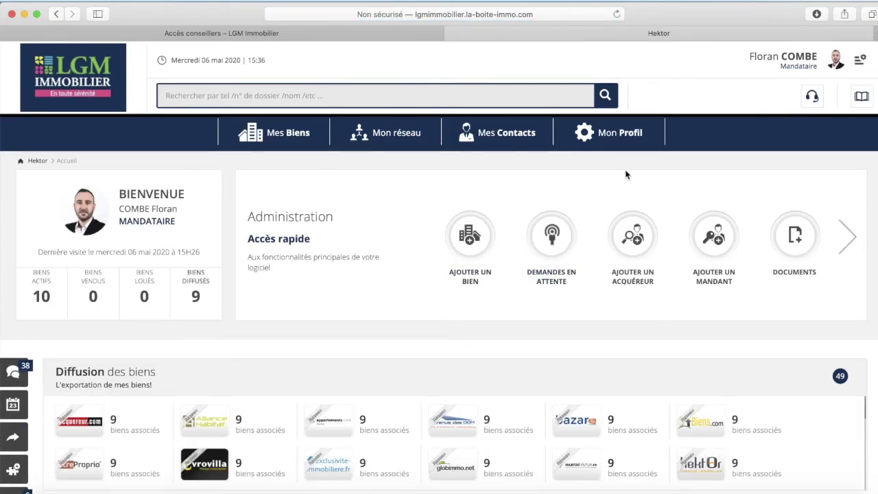
scroll(295, 271, "down", 4)
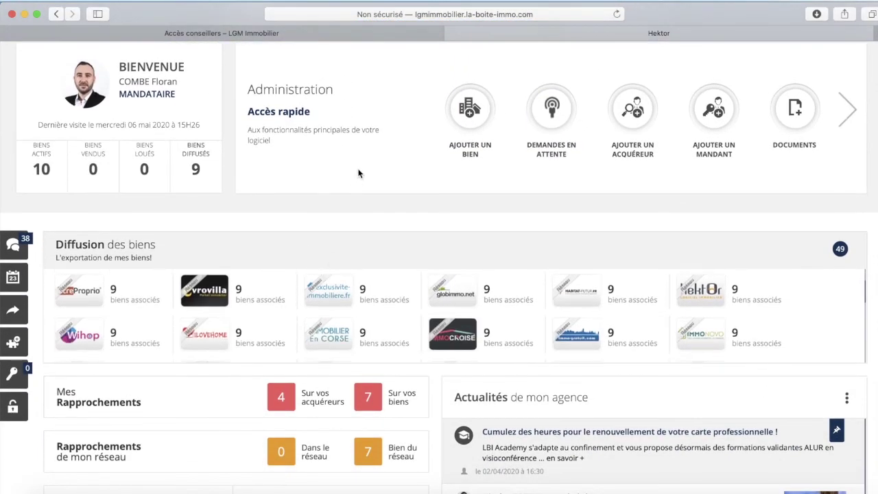
scroll(359, 173, "up", 4)
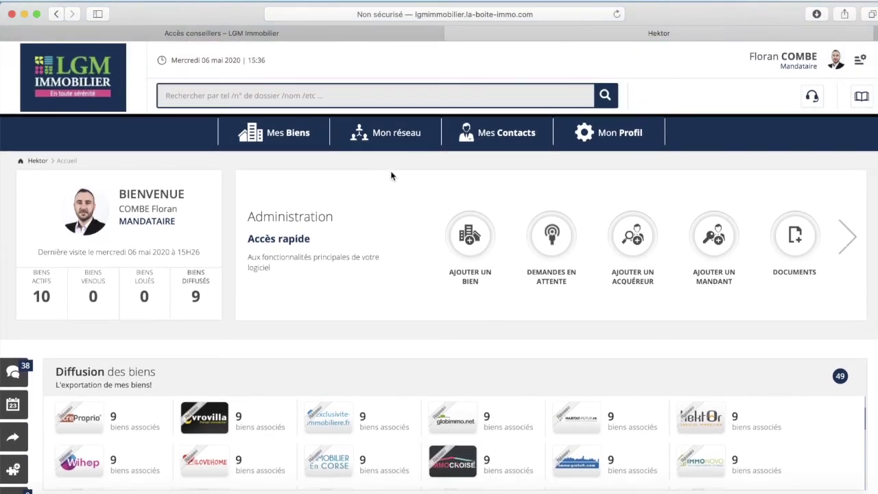